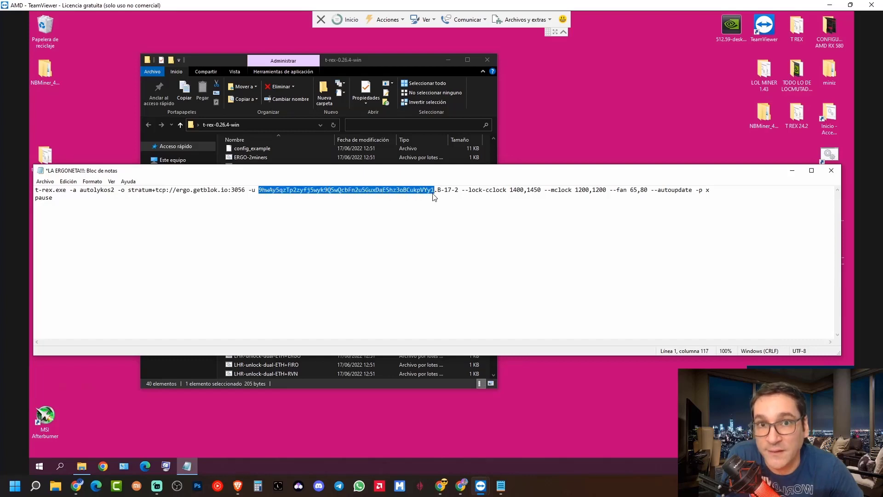
Switch to Chrome and copy the default receiving address from the Nautilus wallet extension.
{"action": "mouse_move", "coordinate": [78, 493]}
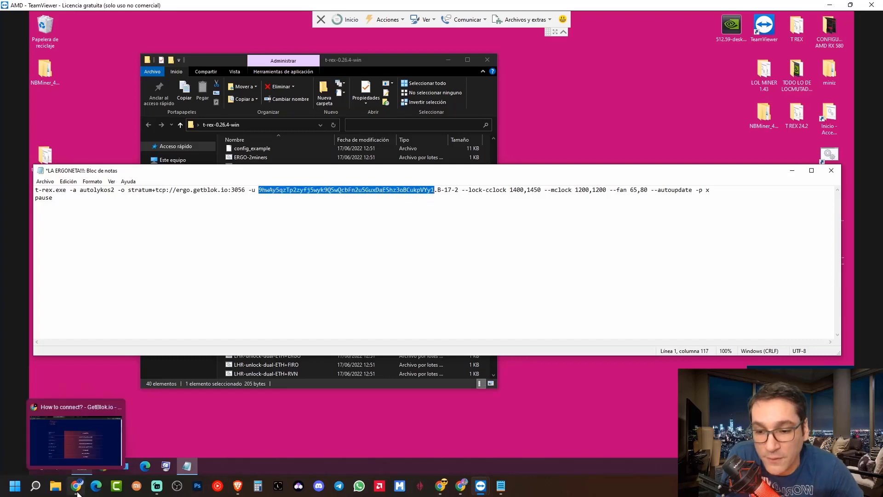
{"action": "left_click", "coordinate": [76, 440]}
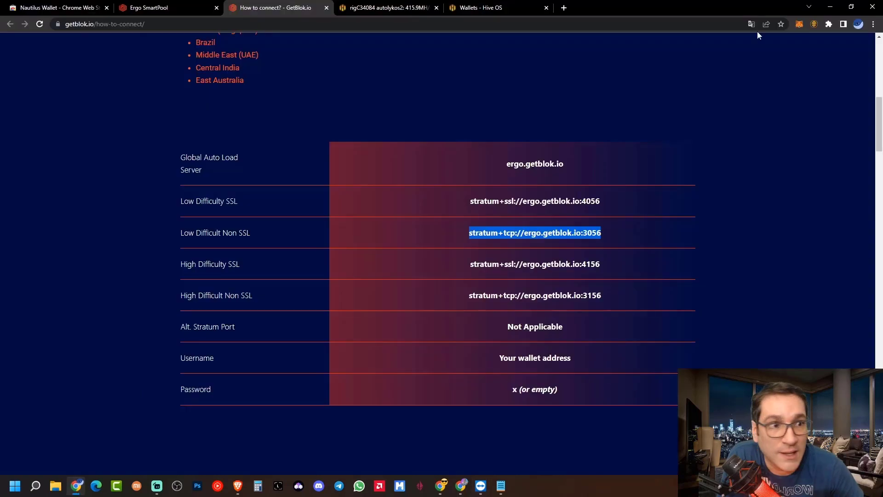
{"action": "left_click", "coordinate": [815, 24]}
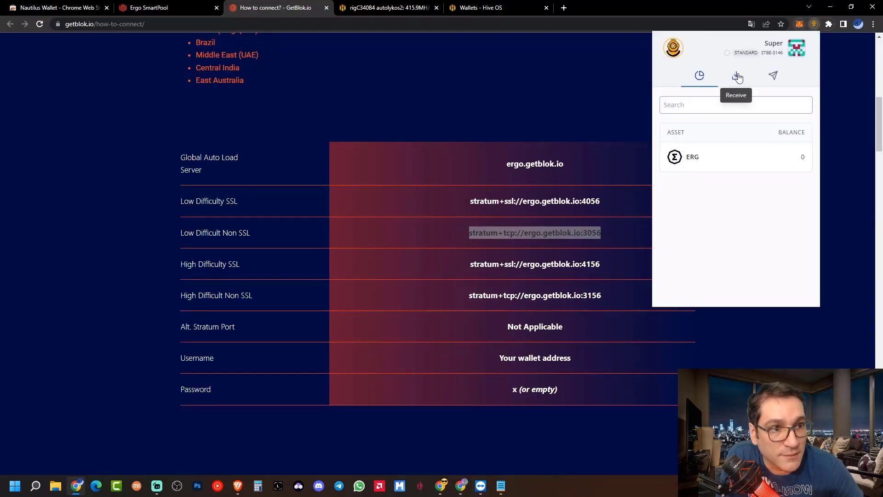
{"action": "left_click", "coordinate": [738, 78]}
{"action": "left_click", "coordinate": [698, 132]}
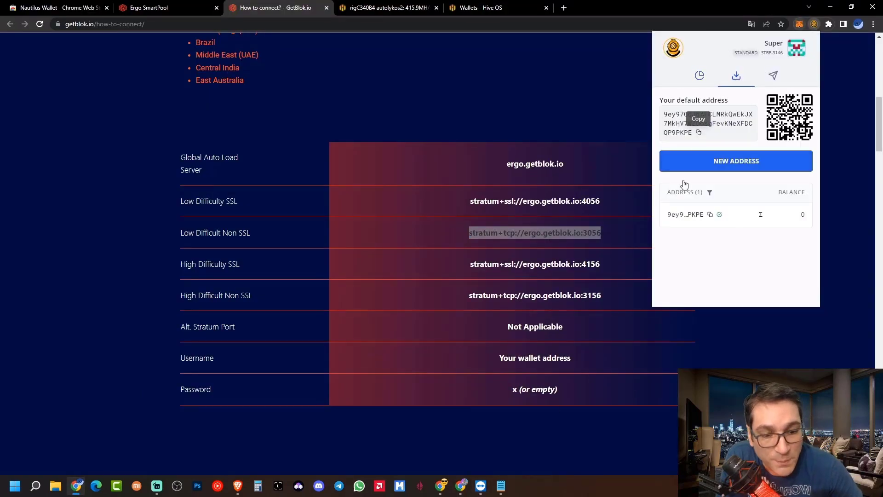
Back in TeamViewer, check the worker name and GPU options in the LA ERGONETA!!! batch file, saving it on closing.
{"action": "mouse_move", "coordinate": [481, 488]}
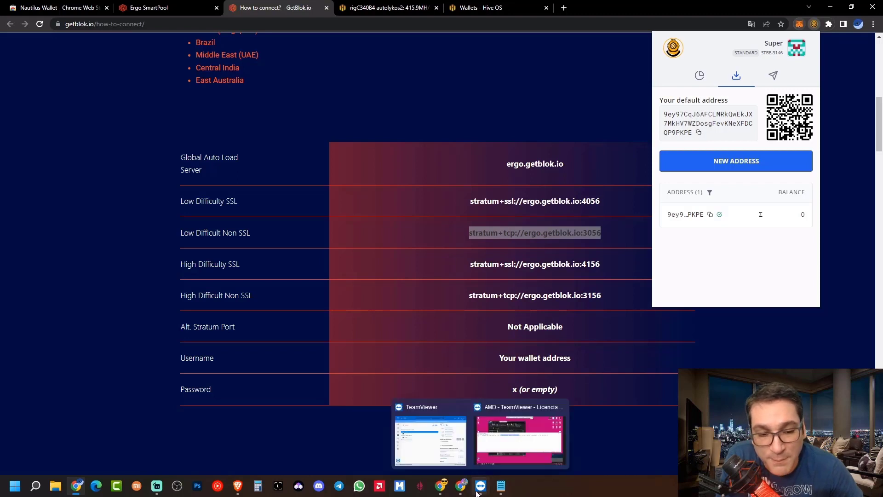
{"action": "left_click", "coordinate": [500, 453]}
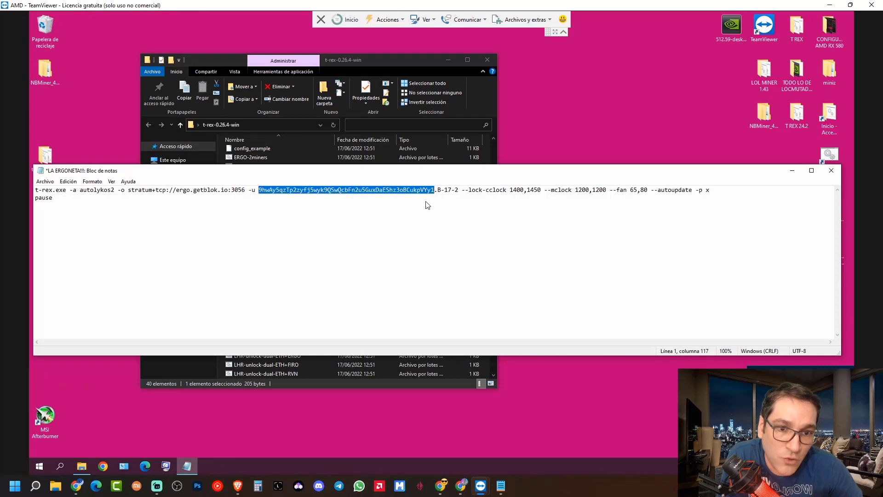
{"action": "key", "text": "ctrl+End"}
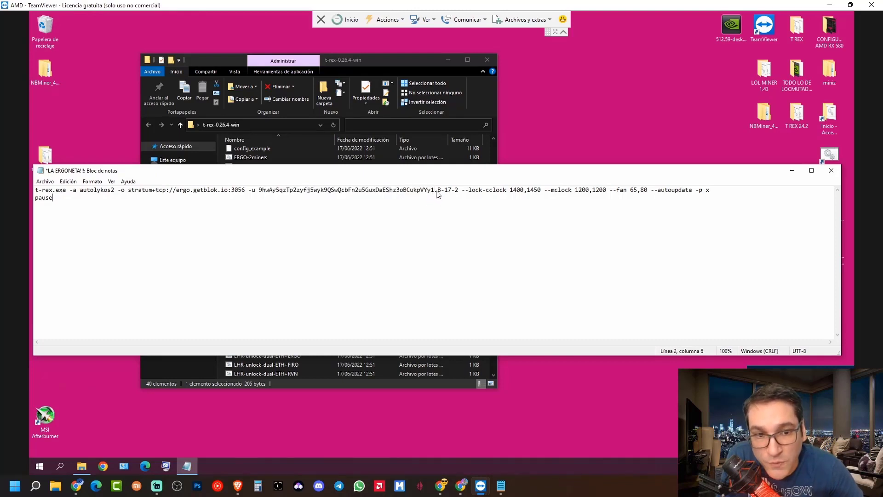
{"action": "left_click_drag", "start_coordinate": [437, 194], "coordinate": [459, 196]}
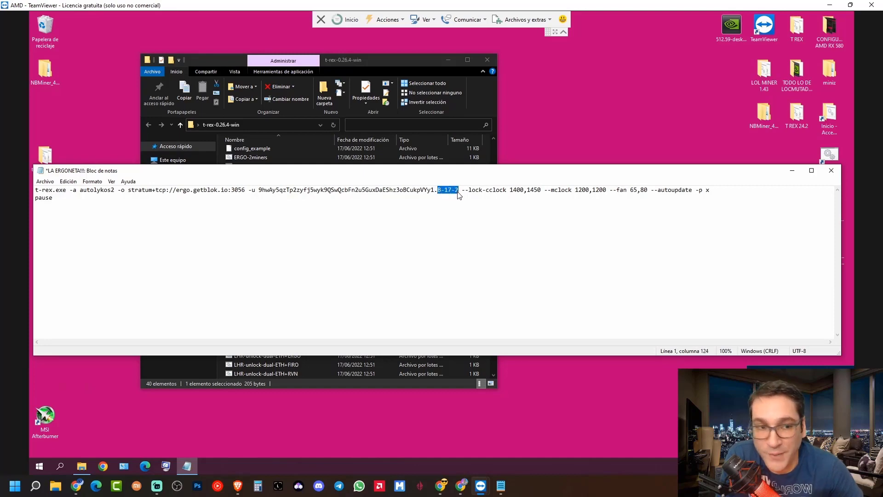
{"action": "left_click", "coordinate": [538, 227]}
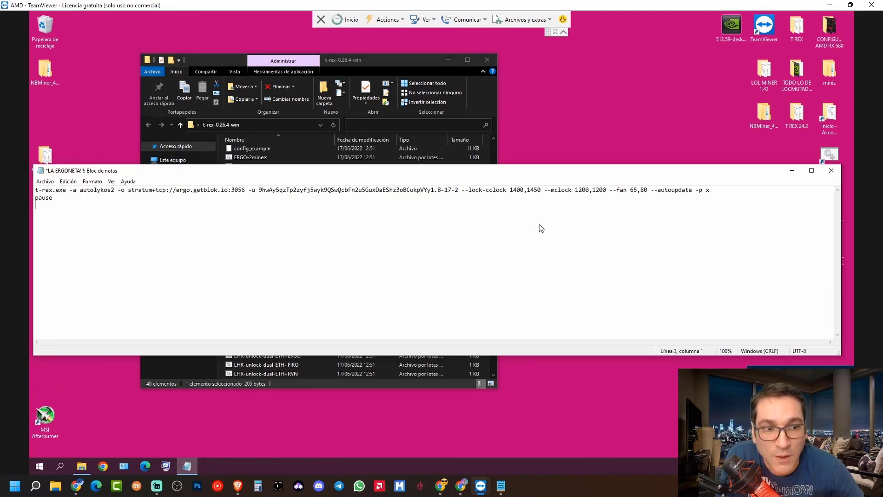
{"action": "left_click", "coordinate": [466, 193]}
{"action": "left_click_drag", "start_coordinate": [462, 194], "coordinate": [693, 191]}
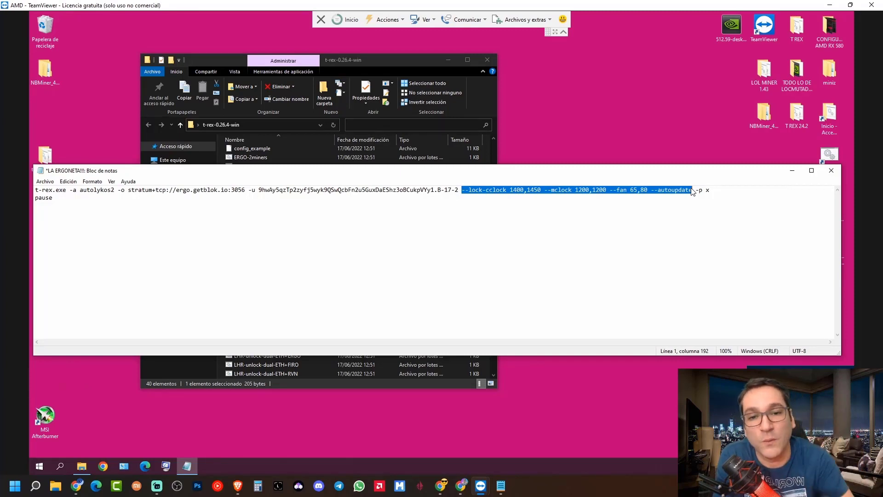
{"action": "left_click", "coordinate": [836, 170]}
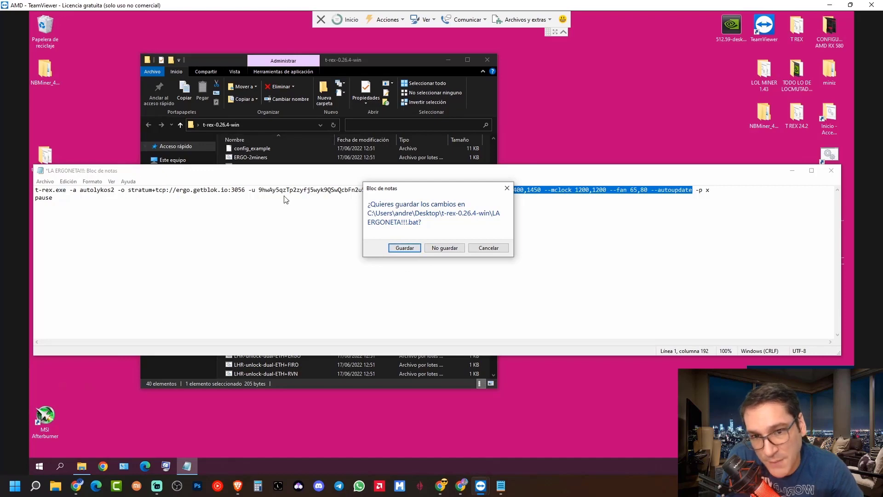
{"action": "left_click", "coordinate": [398, 248]}
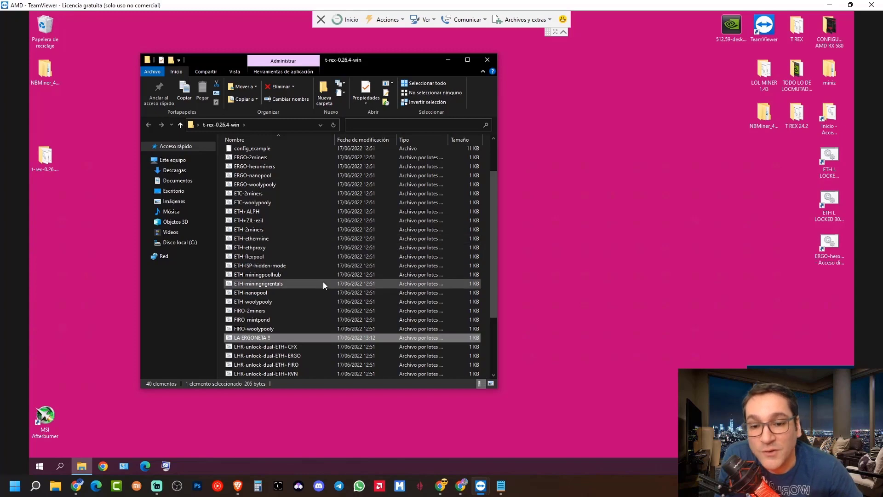
Set the t-rex application in the t-rex-0.26.4-win folder to always run as administrator.
{"action": "scroll", "coordinate": [323, 282], "scroll_direction": "up", "scroll_amount": 2}
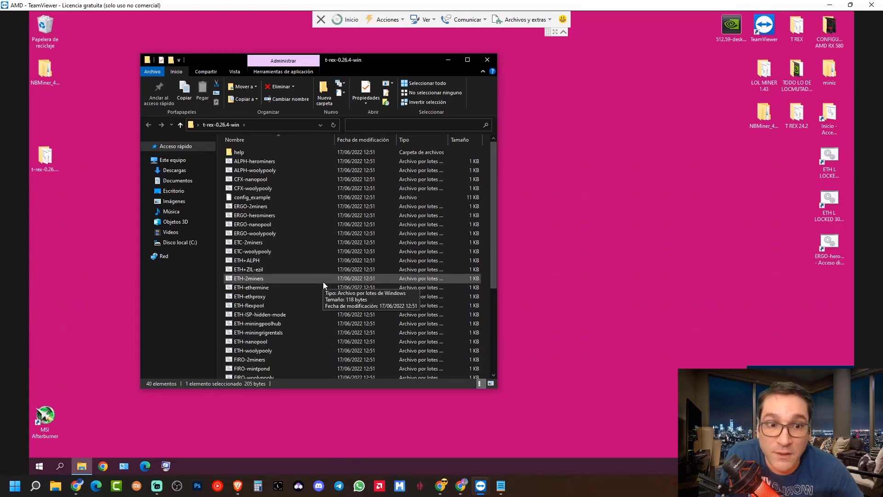
{"action": "scroll", "coordinate": [324, 286], "scroll_direction": "down", "scroll_amount": 3}
{"action": "scroll", "coordinate": [323, 285], "scroll_direction": "up", "scroll_amount": 3}
{"action": "scroll", "coordinate": [323, 285], "scroll_direction": "down", "scroll_amount": 1}
{"action": "scroll", "coordinate": [323, 281], "scroll_direction": "down", "scroll_amount": 4}
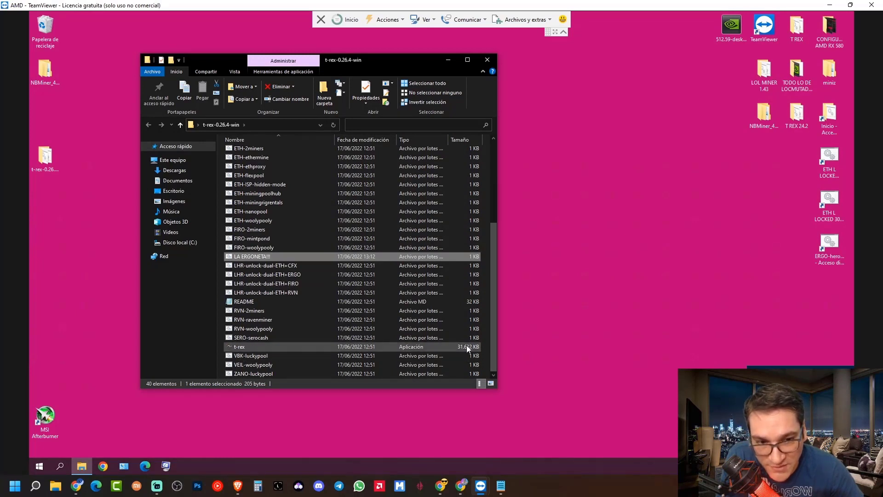
{"action": "left_click", "coordinate": [241, 347]}
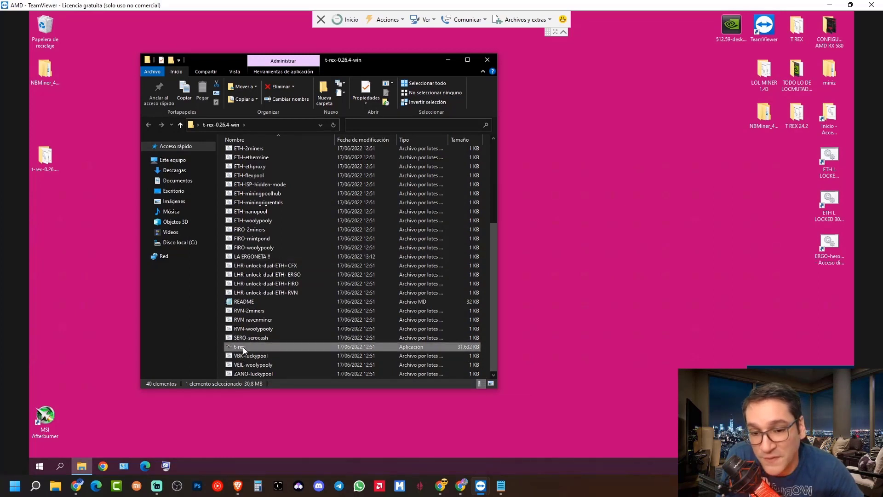
{"action": "right_click", "coordinate": [243, 346]}
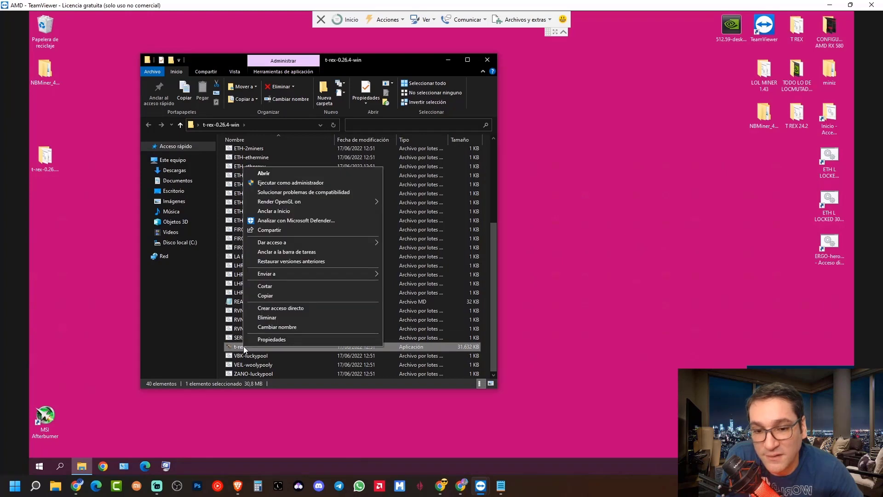
{"action": "left_click", "coordinate": [271, 340]}
{"action": "left_click_drag", "start_coordinate": [329, 235], "coordinate": [288, 128]}
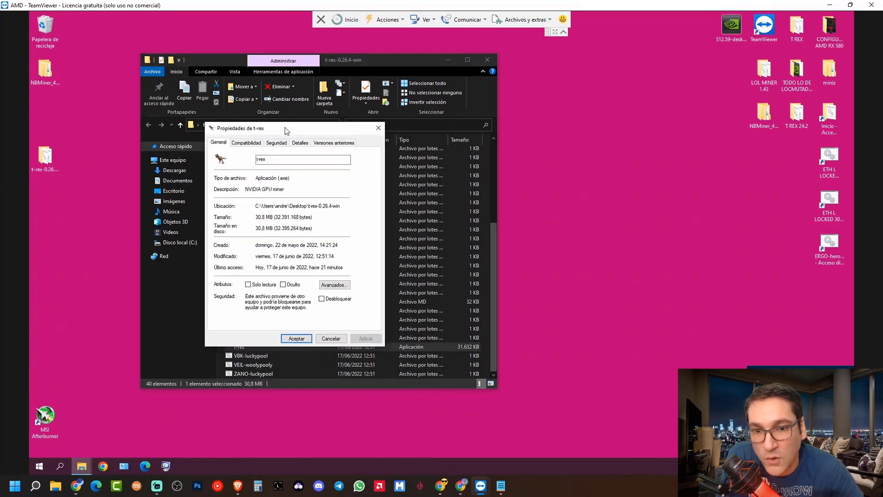
{"action": "left_click", "coordinate": [246, 143]}
{"action": "left_click", "coordinate": [220, 279]}
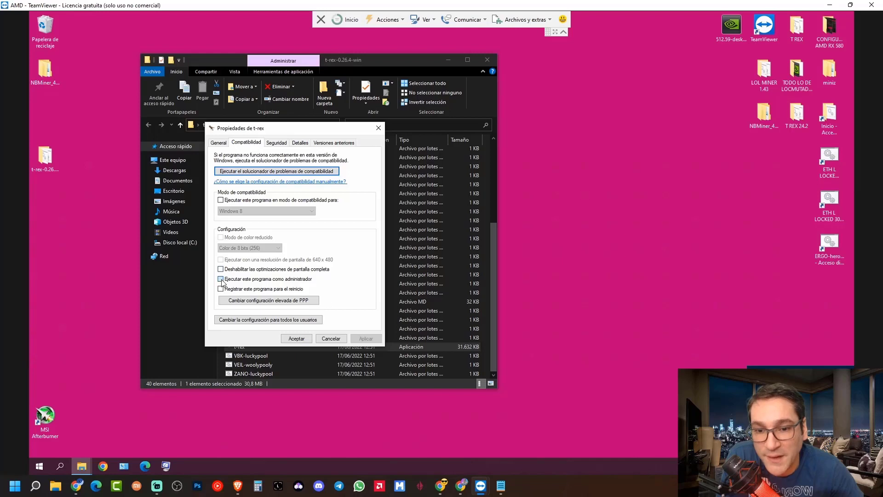
{"action": "left_click", "coordinate": [290, 340]}
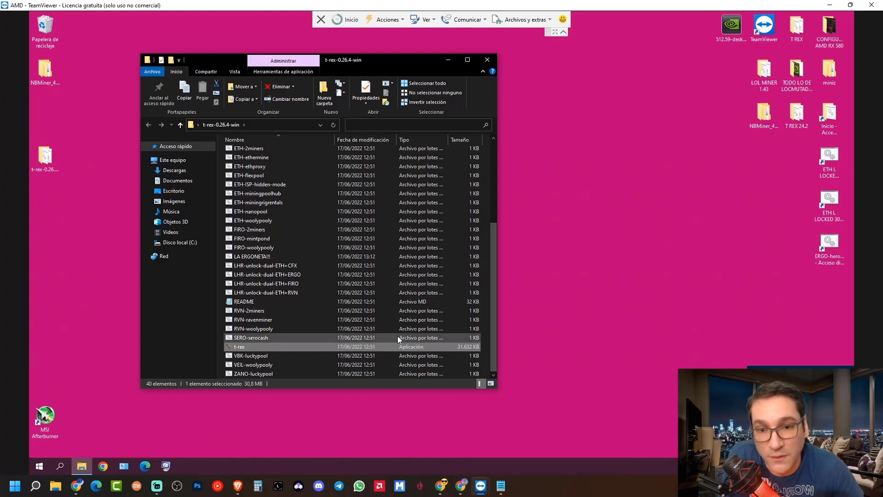
Run the LA ERGONETA!!! batch file to start mining and minimize the remote session.
{"action": "left_click", "coordinate": [248, 256]}
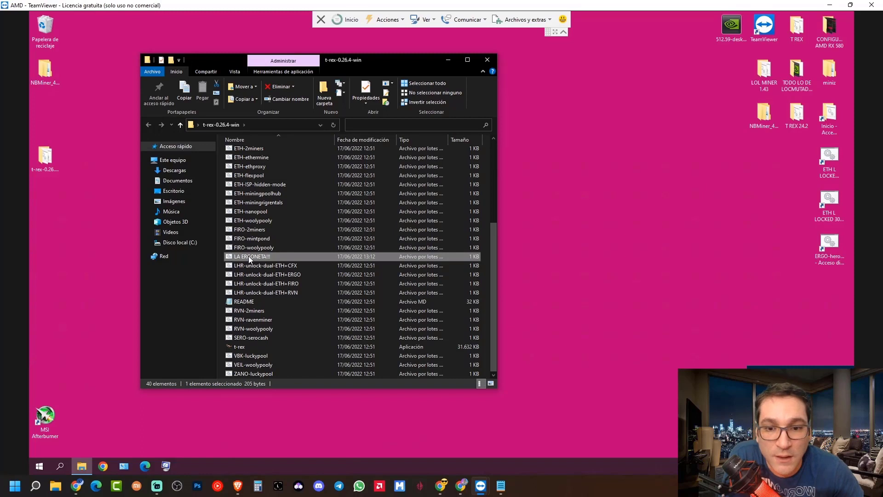
{"action": "double_click", "coordinate": [248, 256]}
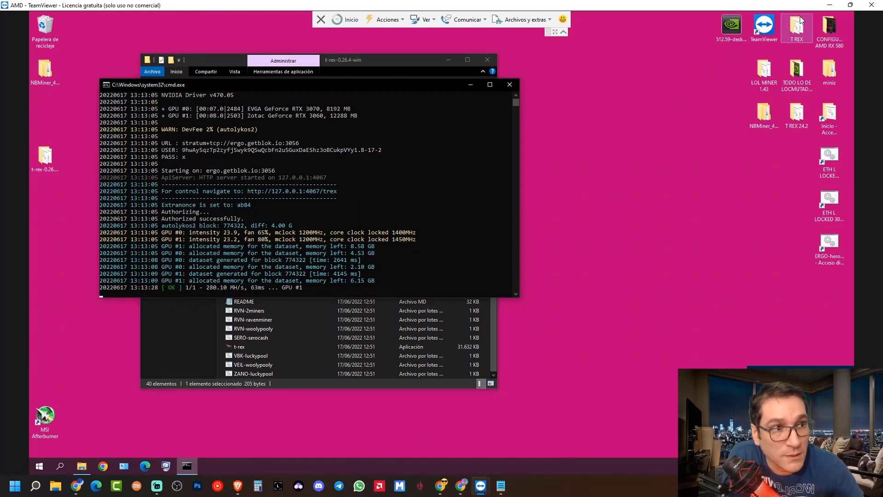
{"action": "left_click", "coordinate": [831, 5]}
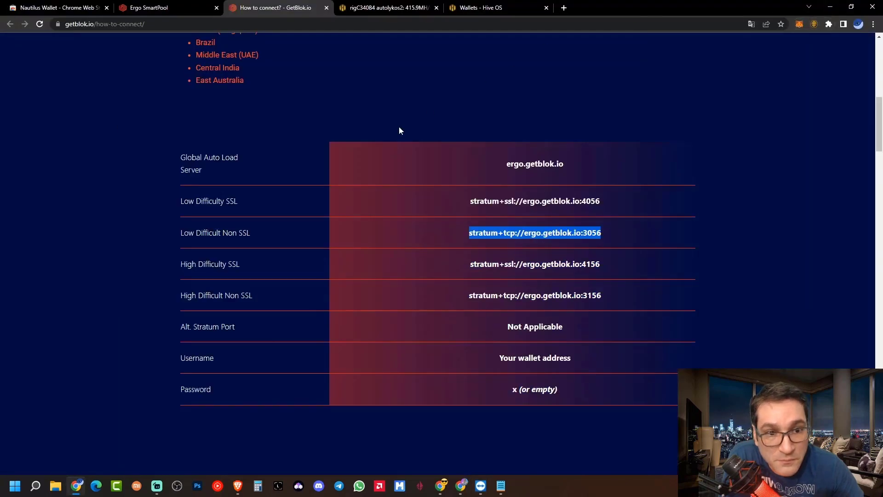
Switch to the Chrome window with the Ergo SmartPool dashboard and look over its navigation menu.
{"action": "left_click", "coordinate": [477, 133]}
{"action": "scroll", "coordinate": [476, 133], "scroll_direction": "up", "scroll_amount": 10}
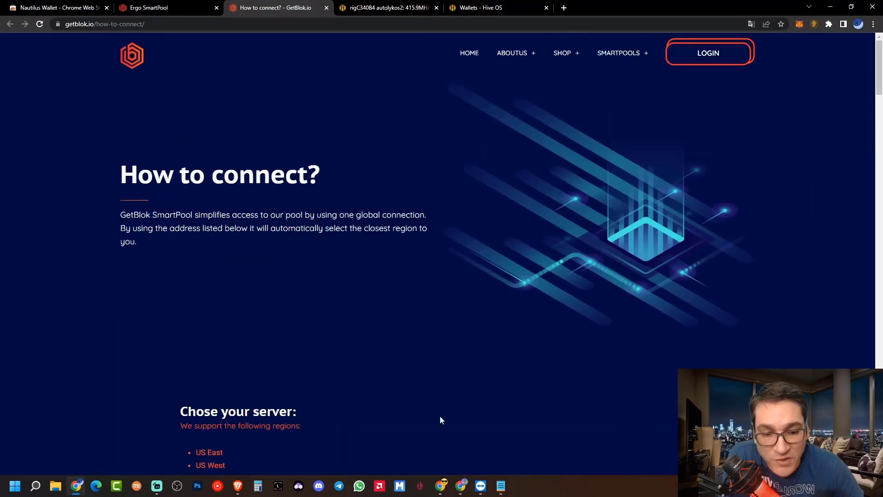
{"action": "mouse_move", "coordinate": [441, 491]}
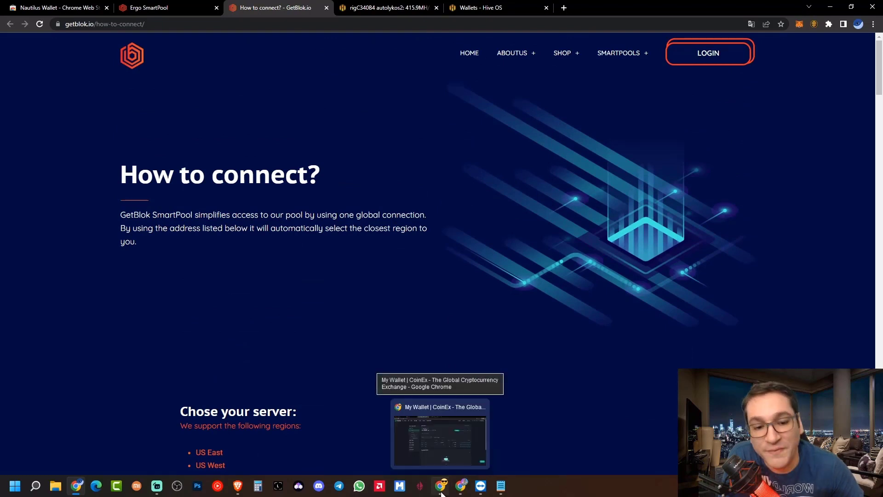
{"action": "left_click", "coordinate": [460, 486]}
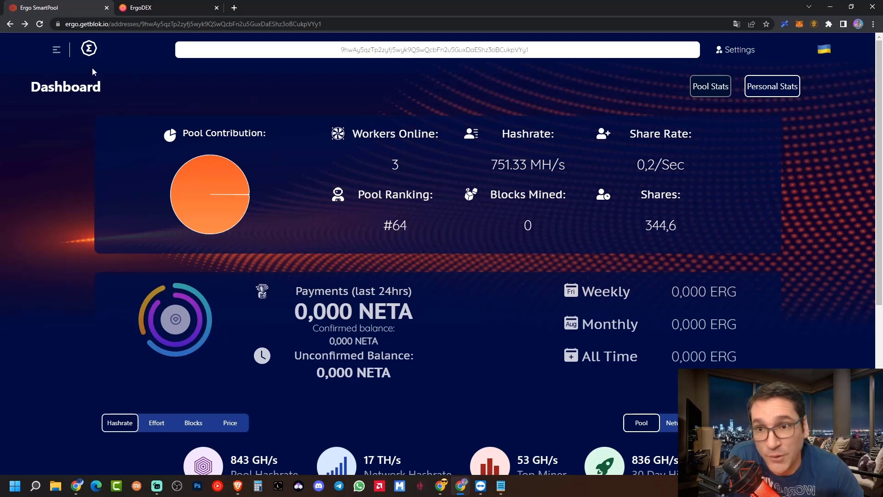
{"action": "left_click", "coordinate": [56, 49]}
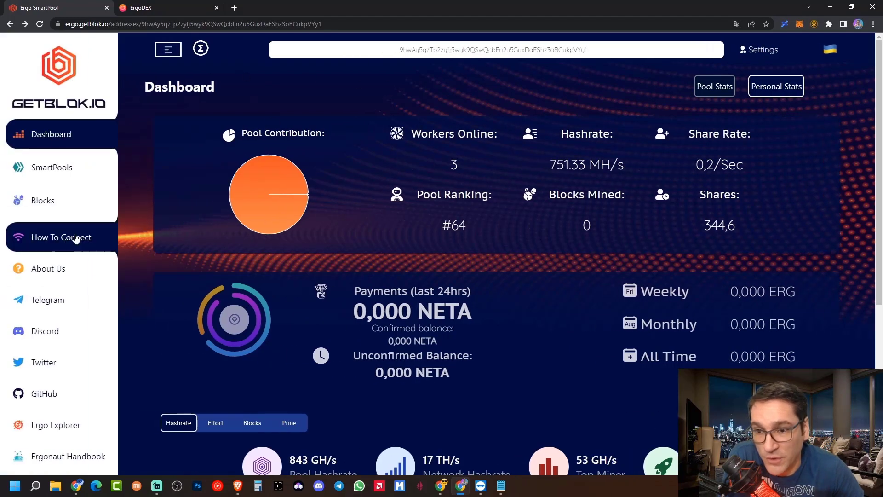
{"action": "left_click", "coordinate": [168, 49]}
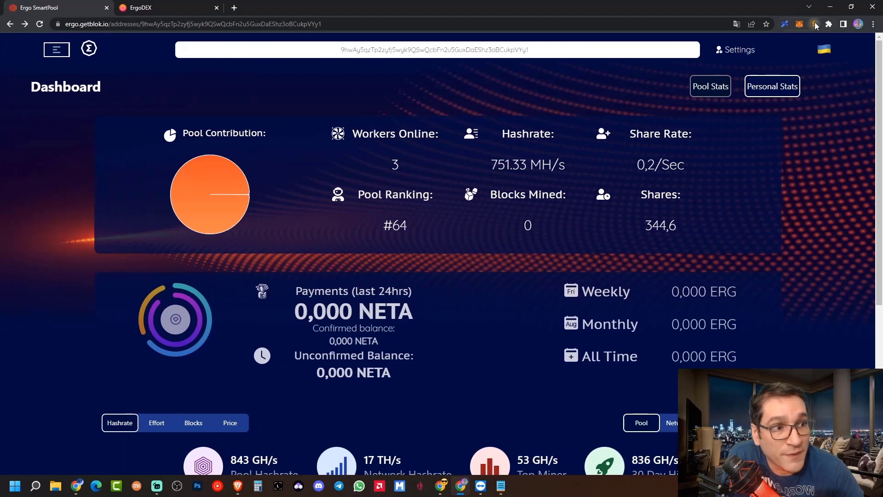
Copy the default receiving address from the wallet extension and paste it into the dashboard's address search field.
{"action": "left_click", "coordinate": [815, 24]}
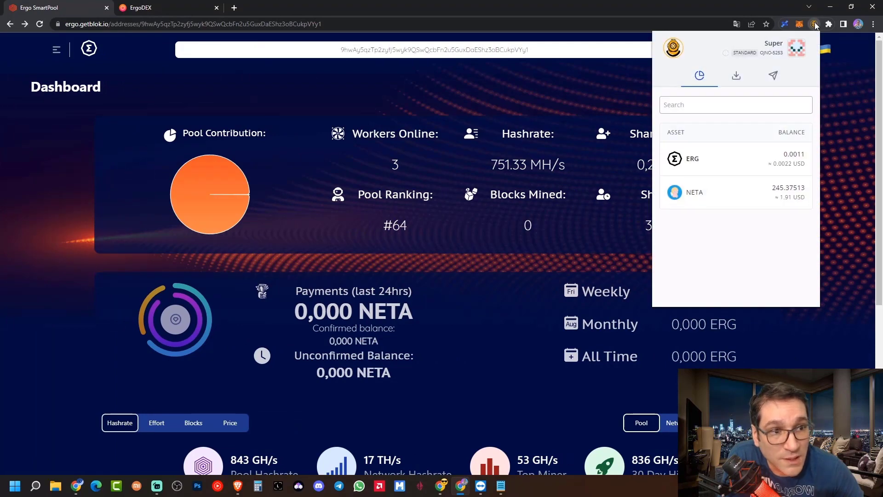
{"action": "left_click", "coordinate": [736, 75]}
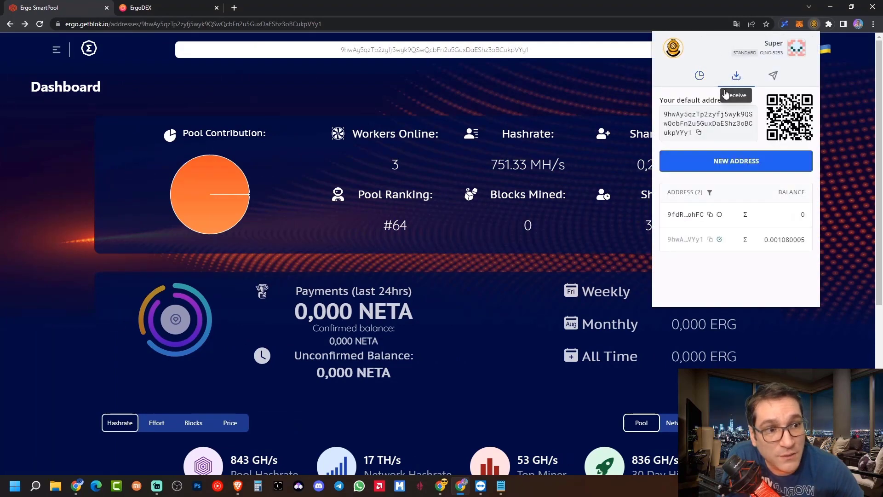
{"action": "left_click", "coordinate": [698, 133]}
{"action": "left_click", "coordinate": [300, 60]}
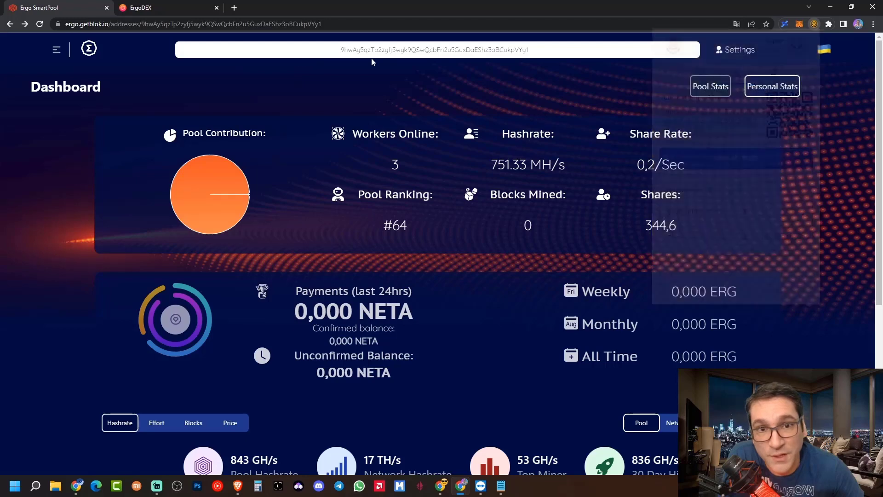
{"action": "double_click", "coordinate": [488, 51]}
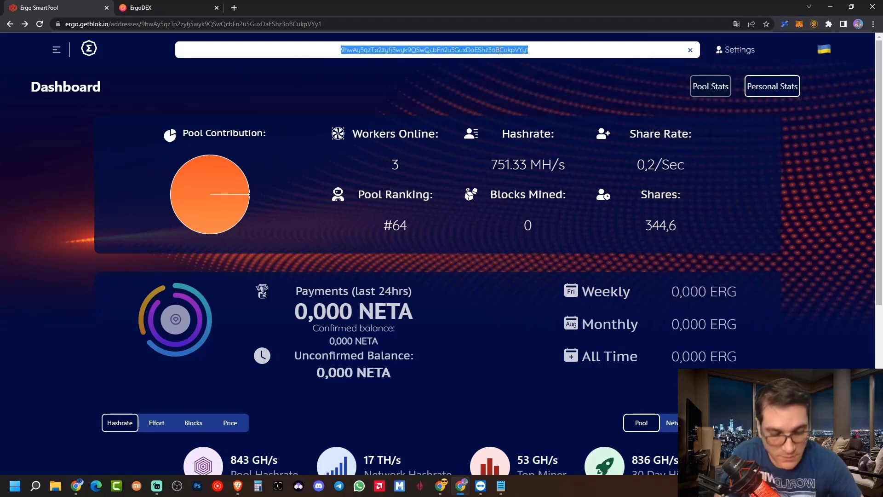
{"action": "key", "text": "BackSpace"}
{"action": "key", "text": "ctrl+v"}
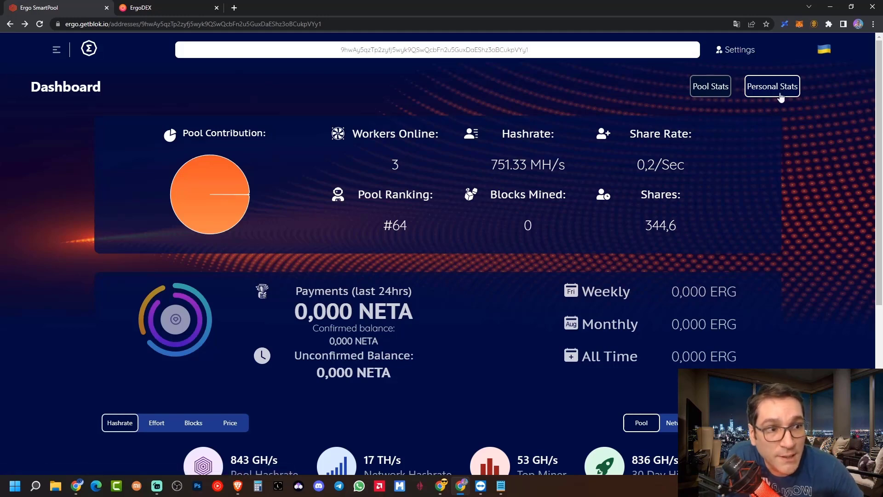
Examine the pool stats on the SmartPool dashboard and return to the personal stats.
{"action": "left_click", "coordinate": [717, 92]}
{"action": "left_click", "coordinate": [718, 92]}
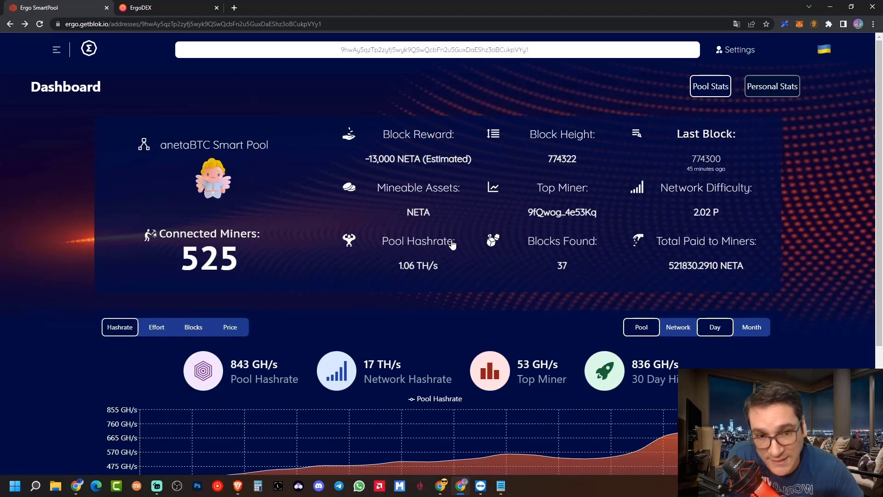
{"action": "left_click", "coordinate": [773, 92]}
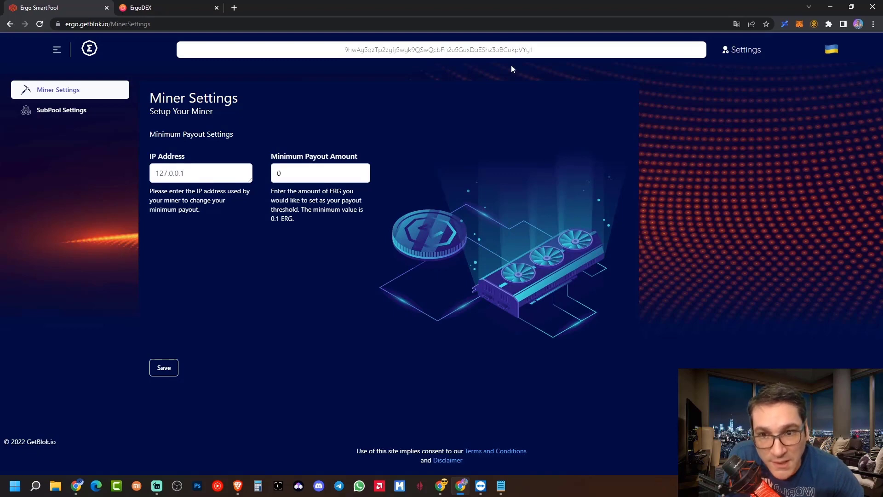
In the Miner Settings, set the minimum payout amount to 0.1 ERG.
{"action": "left_click", "coordinate": [280, 173]}
{"action": "left_click_drag", "start_coordinate": [280, 173], "coordinate": [275, 174]}
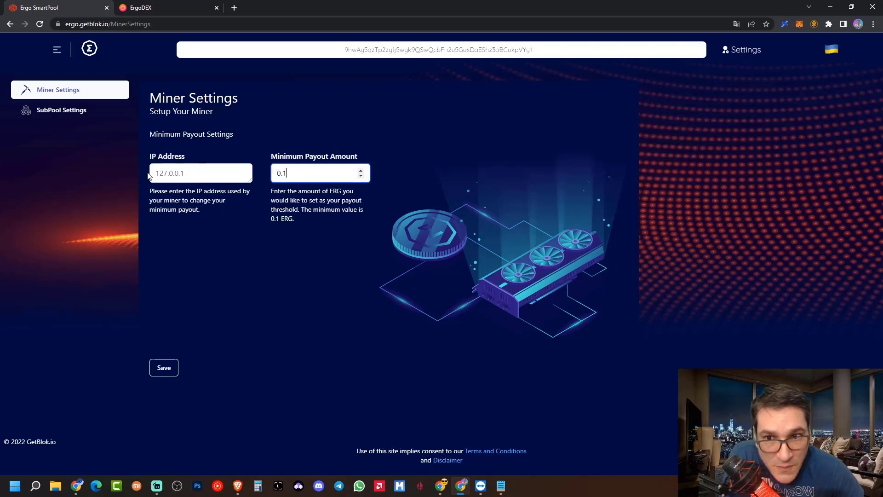
Fill in 123323.2323.232 as the miner's IP address in the minimum payout settings.
{"action": "left_click", "coordinate": [196, 173]}
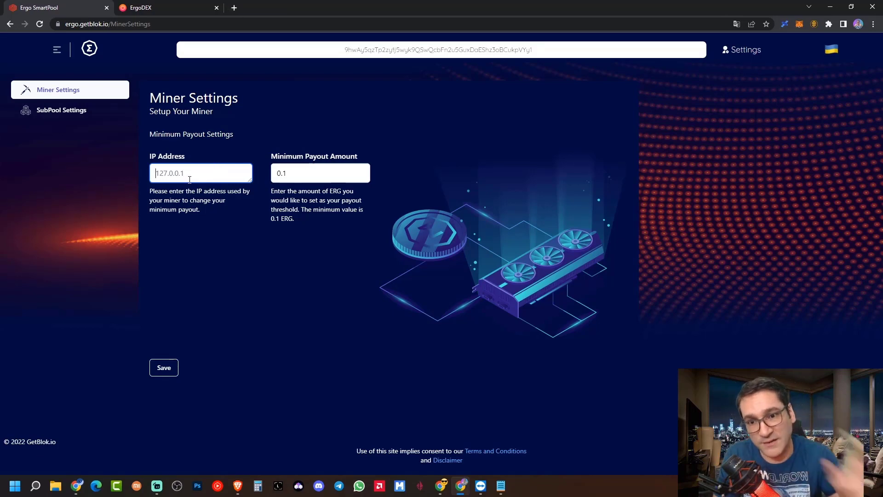
{"action": "type", "text": "123323"}
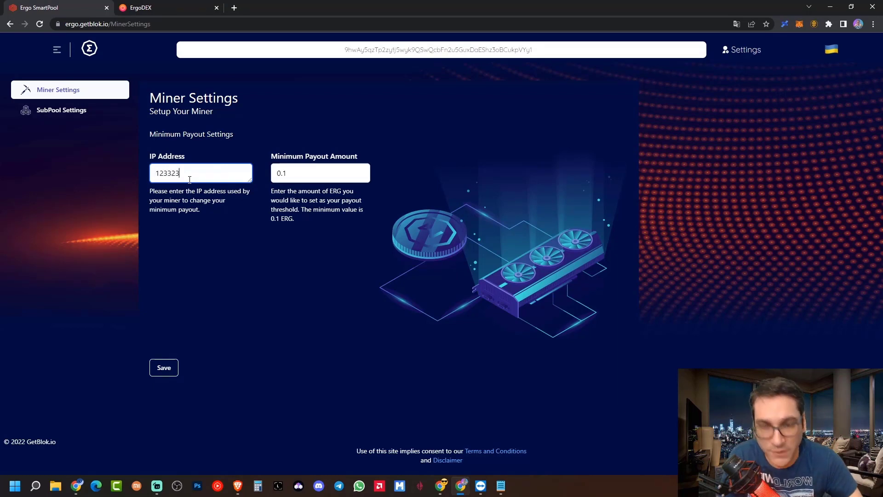
{"action": "type", "text": ".2323.232"}
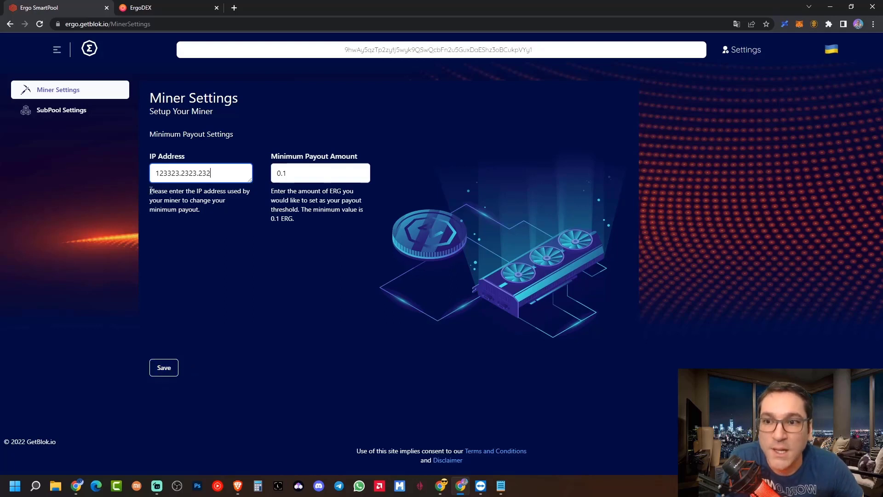
In the SubPool Settings, choose GetBlok.io Smart Pool as the subpool to join, leaving the IP address blank.
{"action": "left_click", "coordinate": [68, 111]}
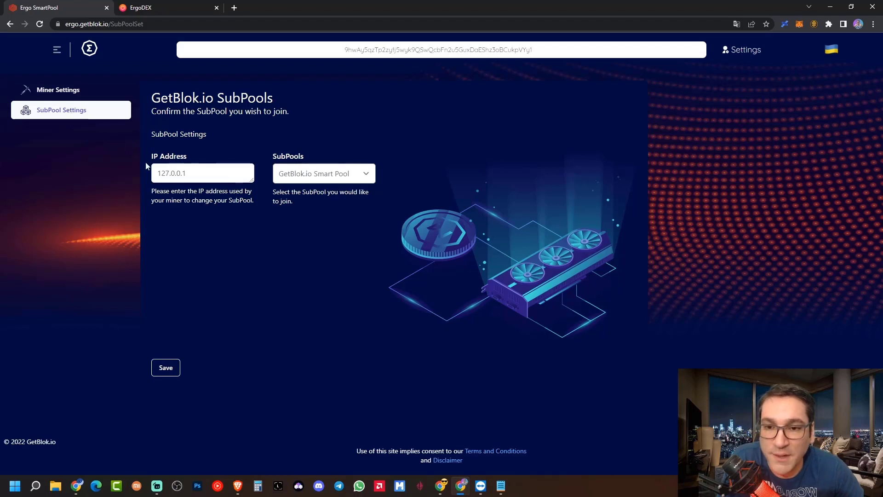
{"action": "left_click", "coordinate": [186, 178]}
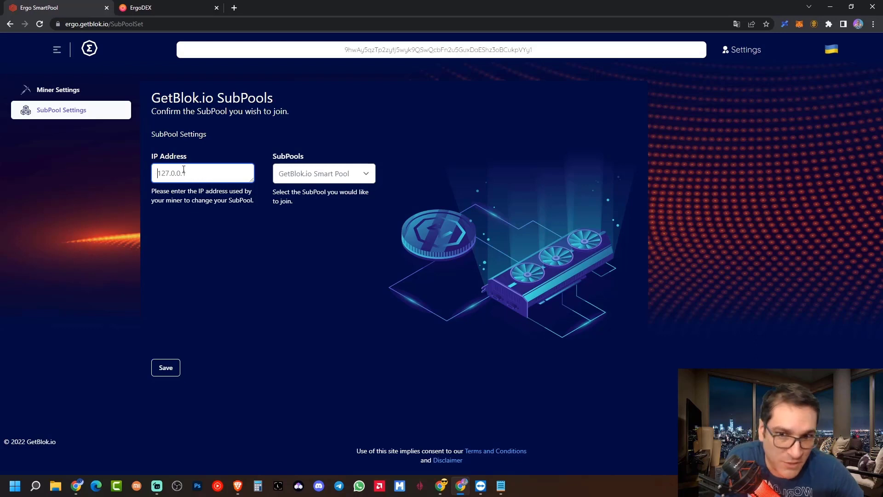
{"action": "left_click", "coordinate": [323, 178]}
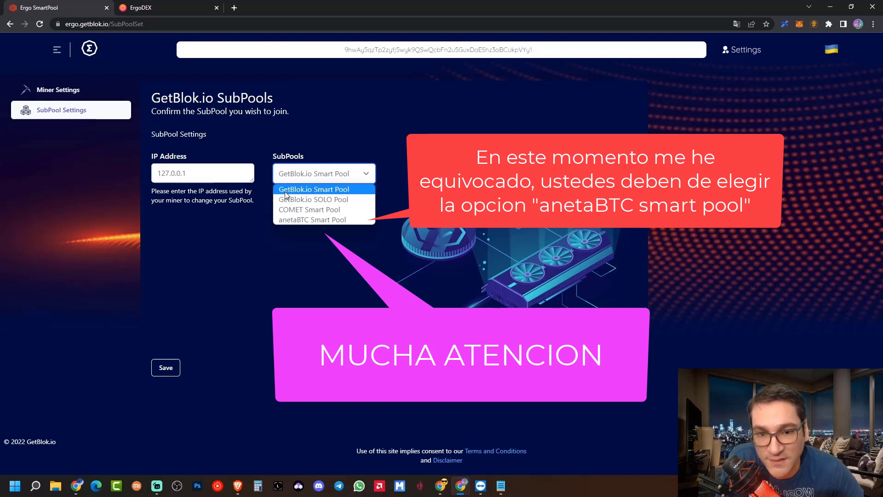
{"action": "left_click", "coordinate": [337, 189]}
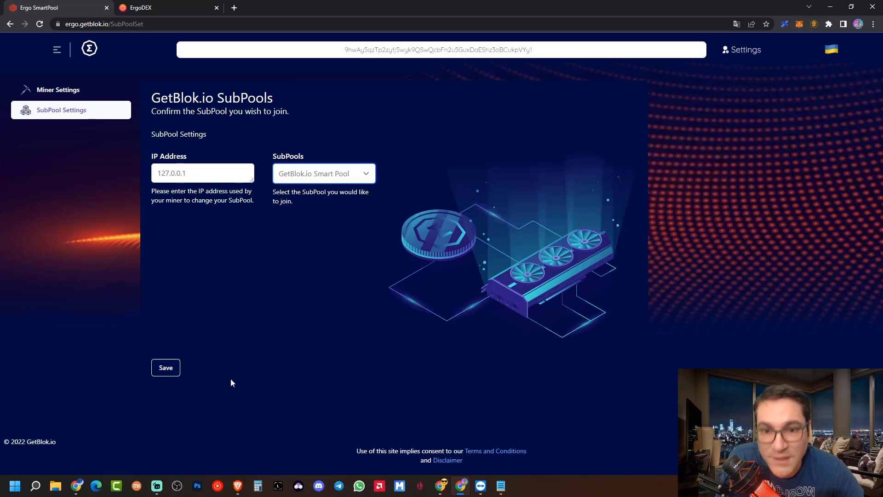
{"action": "left_click", "coordinate": [322, 198]}
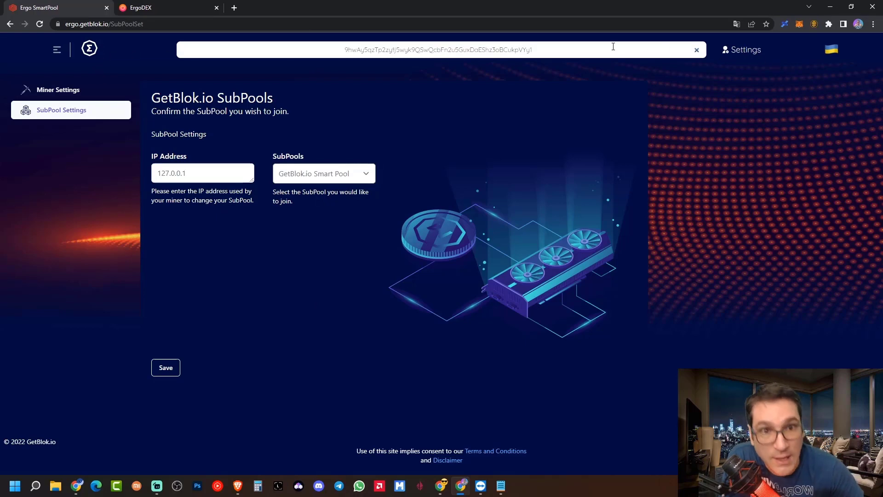
Reload the dashboard for the wallet address already in the search field and show its personal stats.
{"action": "key", "text": "Return"}
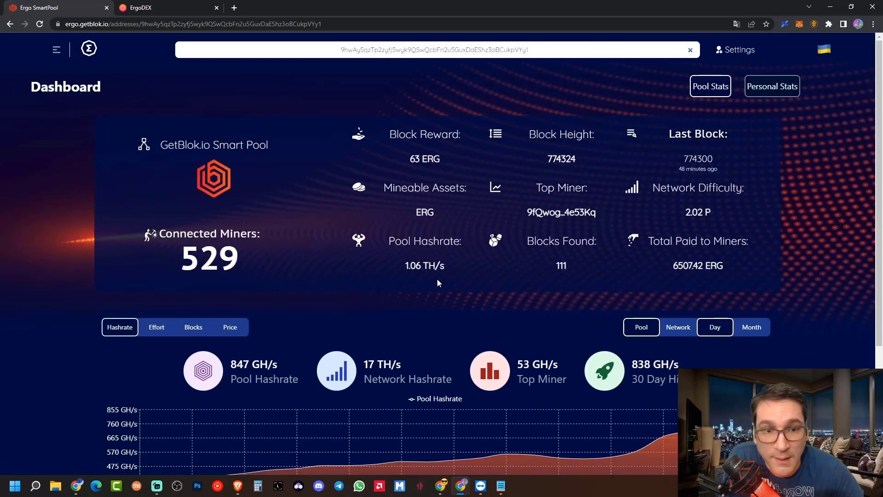
{"action": "left_click", "coordinate": [784, 90]}
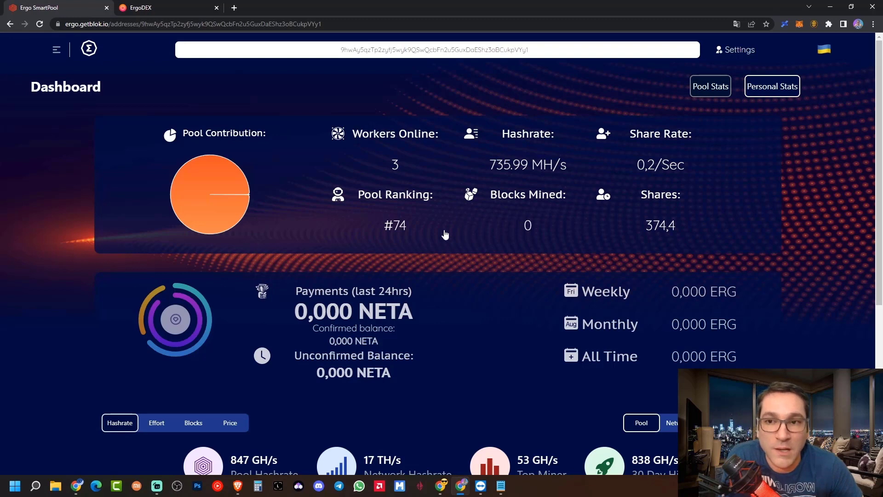
Switch to the ErgoDEX page and check the asset balances and default receiving address in the wallet extension.
{"action": "left_click", "coordinate": [153, 8]}
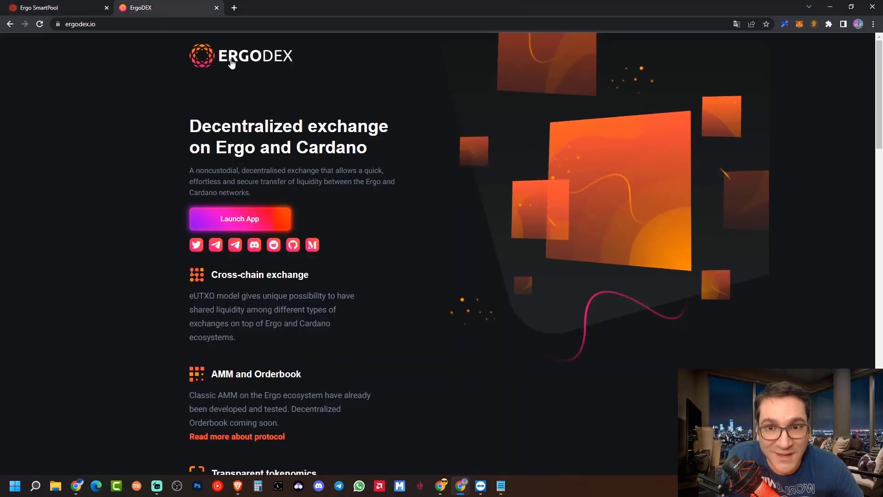
{"action": "left_click_drag", "start_coordinate": [240, 55], "coordinate": [402, 100]}
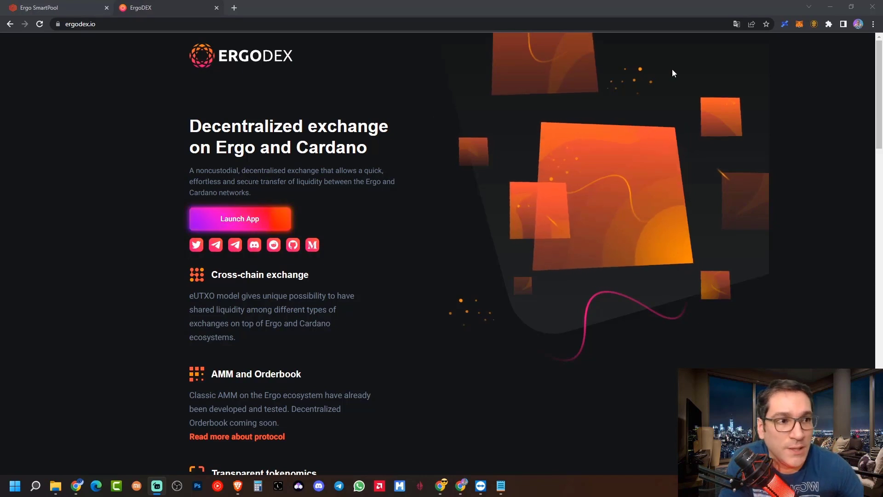
{"action": "left_click", "coordinate": [816, 24]}
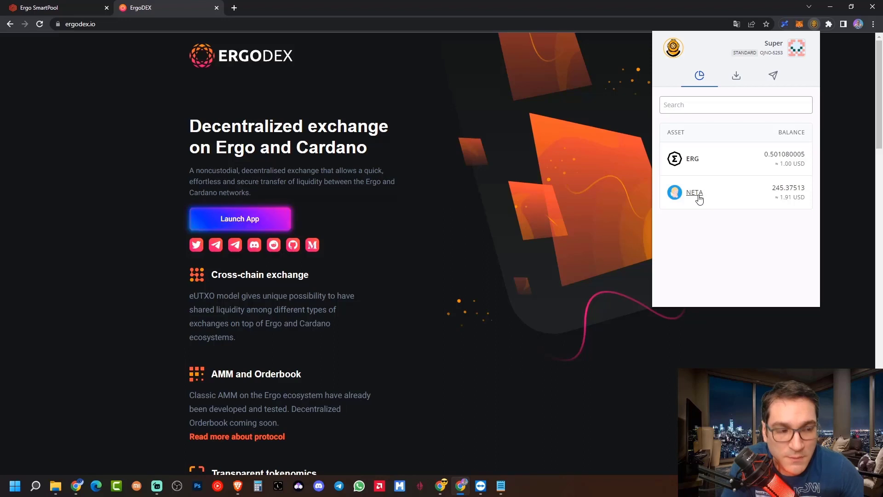
{"action": "left_click", "coordinate": [737, 76]}
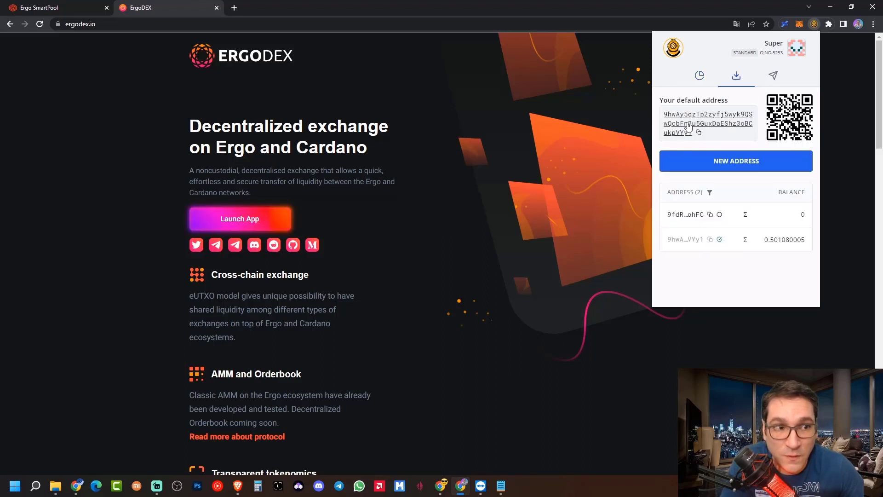
{"action": "left_click", "coordinate": [698, 78]}
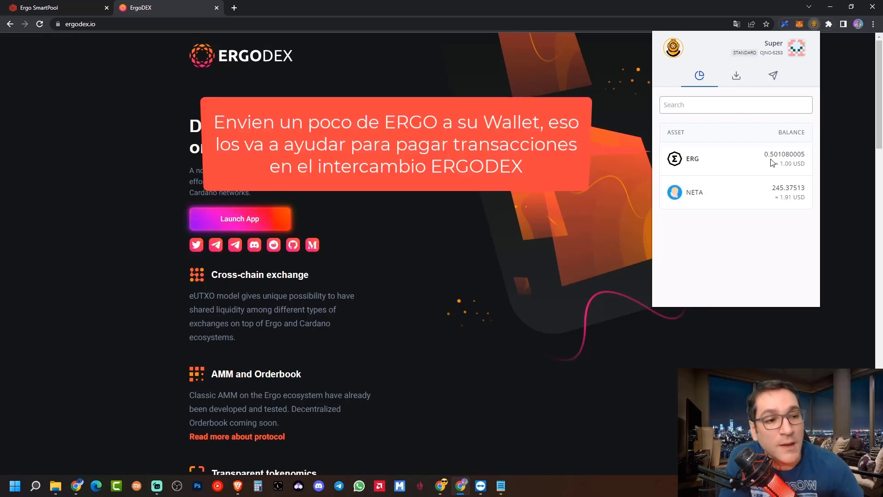
{"action": "left_click_drag", "start_coordinate": [771, 155], "coordinate": [778, 154]}
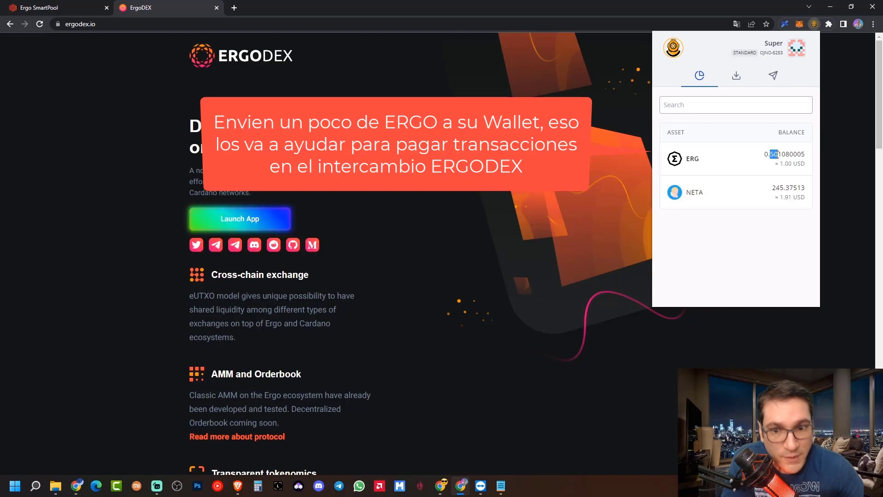
{"action": "left_click", "coordinate": [469, 189]}
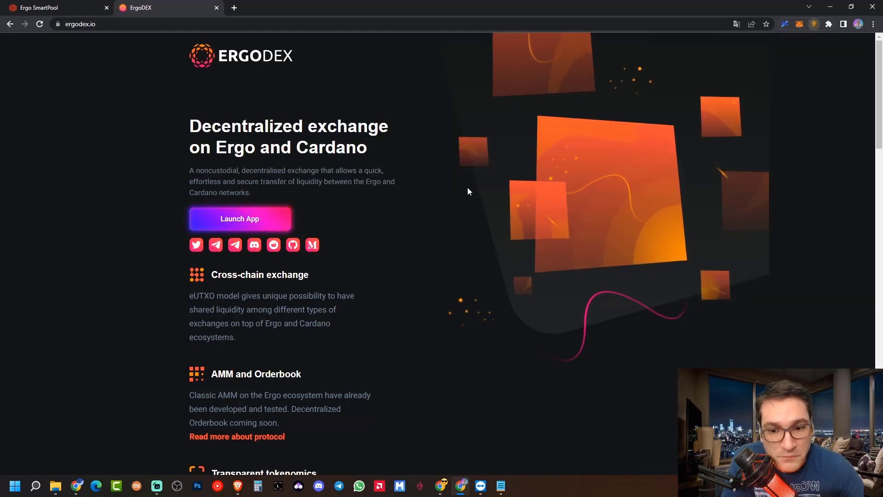
Launch the ErgoDEX swap app, dismiss the translation prompt, and check the token balances in the wallet extension.
{"action": "left_click", "coordinate": [247, 219]}
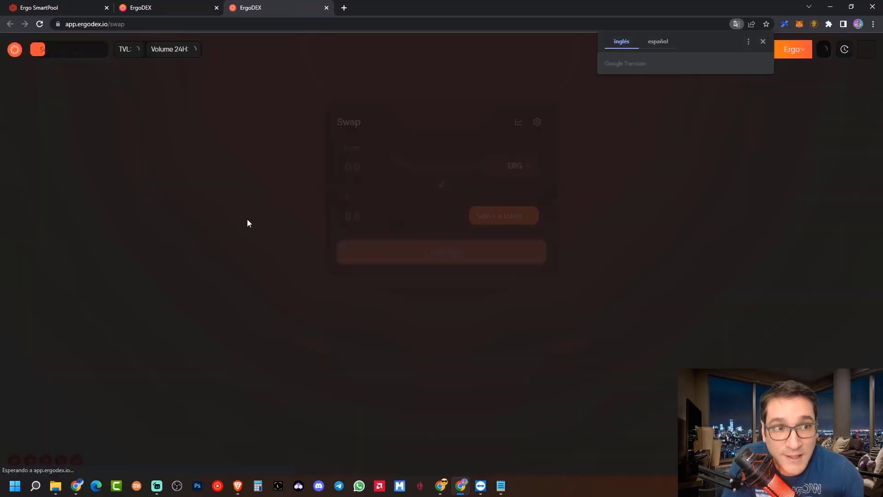
{"action": "left_click", "coordinate": [762, 41]}
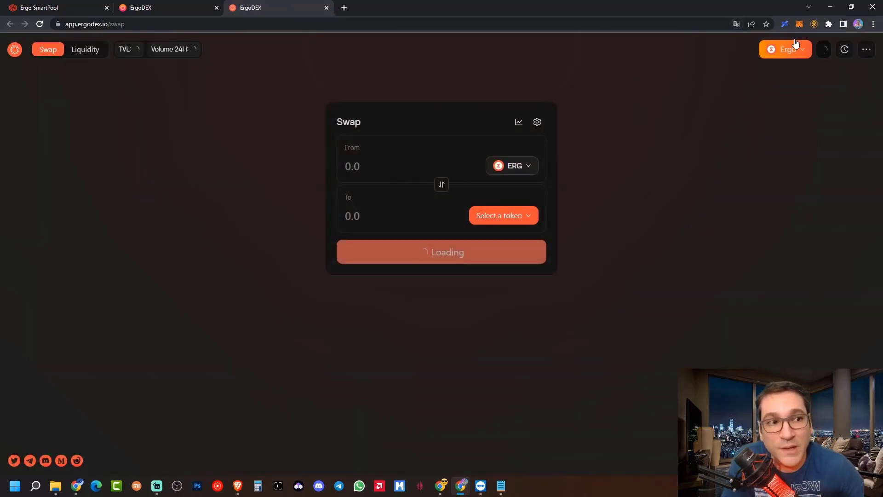
{"action": "left_click", "coordinate": [814, 24]}
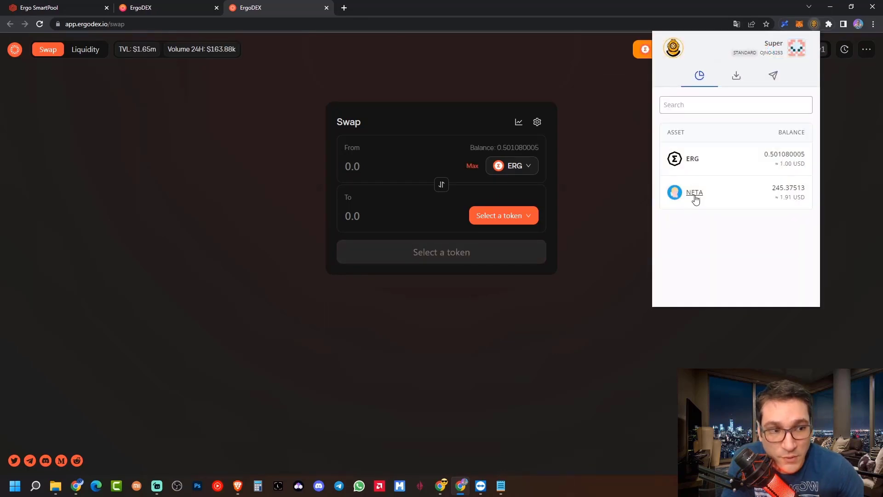
{"action": "left_click", "coordinate": [570, 95]}
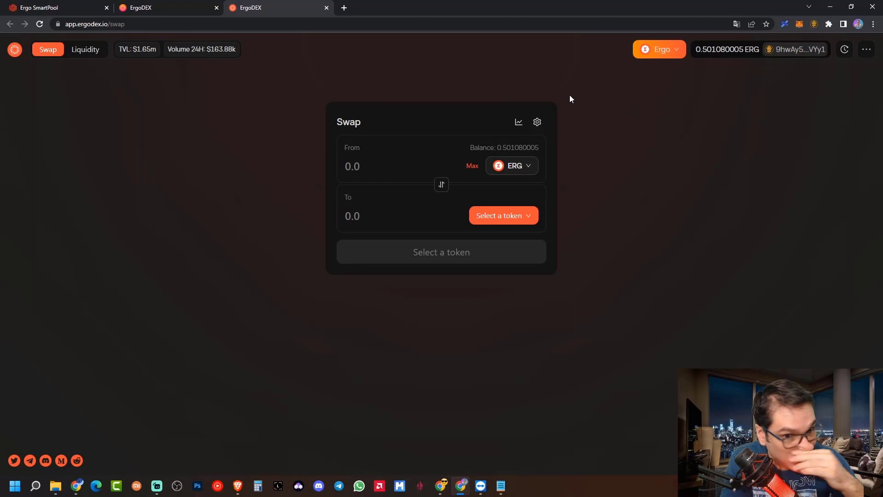
Set up a swap from NETA to ERG using the maximum available NETA amount.
{"action": "left_click", "coordinate": [517, 172]}
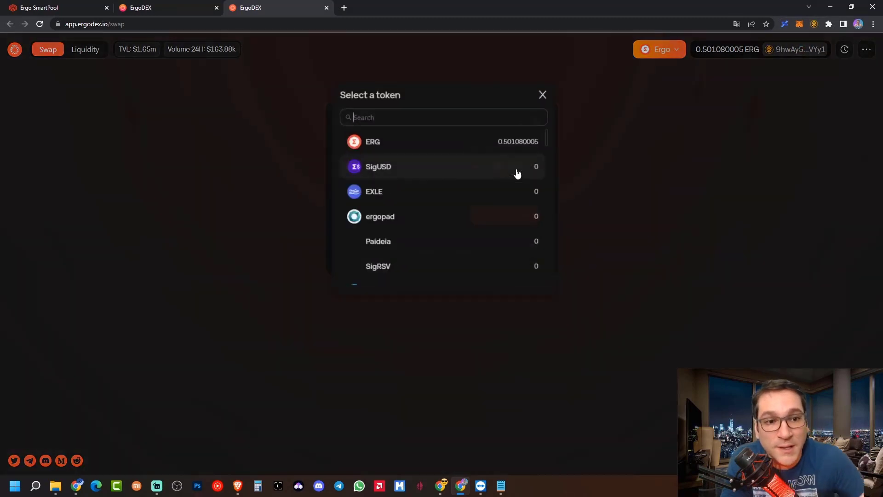
{"action": "type", "text": "neta"}
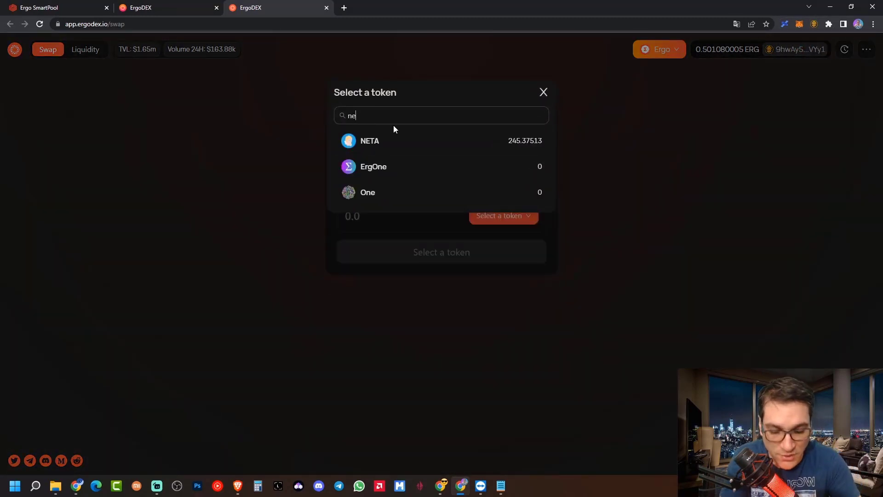
{"action": "left_click", "coordinate": [387, 142]}
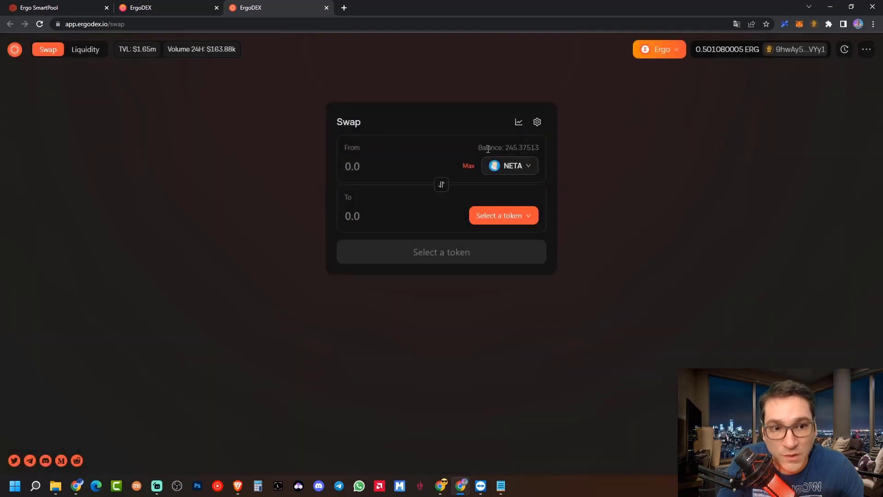
{"action": "left_click", "coordinate": [493, 217]}
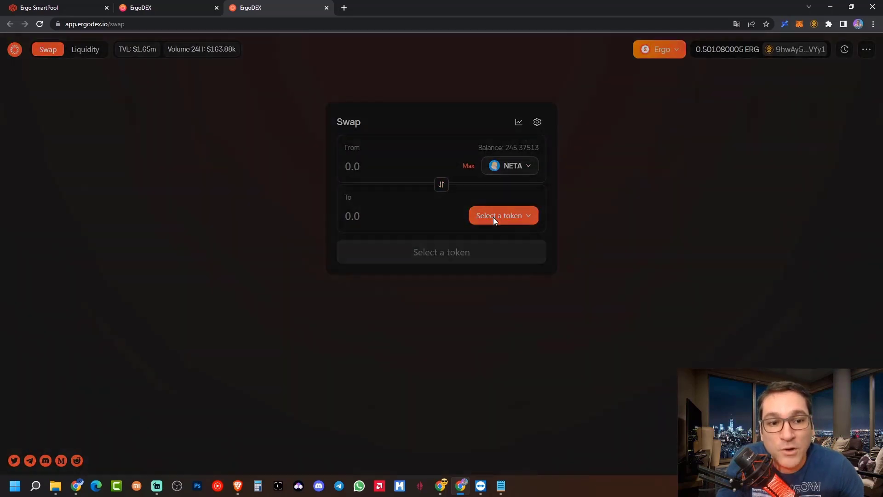
{"action": "left_click", "coordinate": [390, 141]}
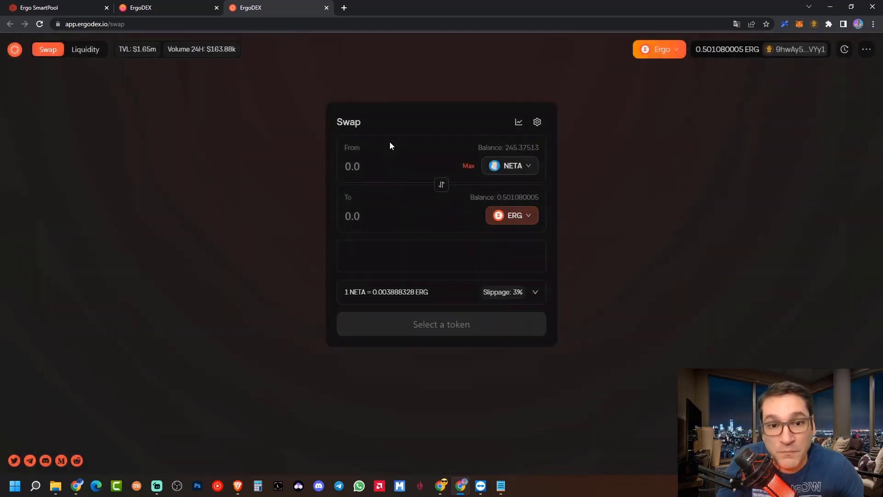
{"action": "left_click", "coordinate": [469, 167]}
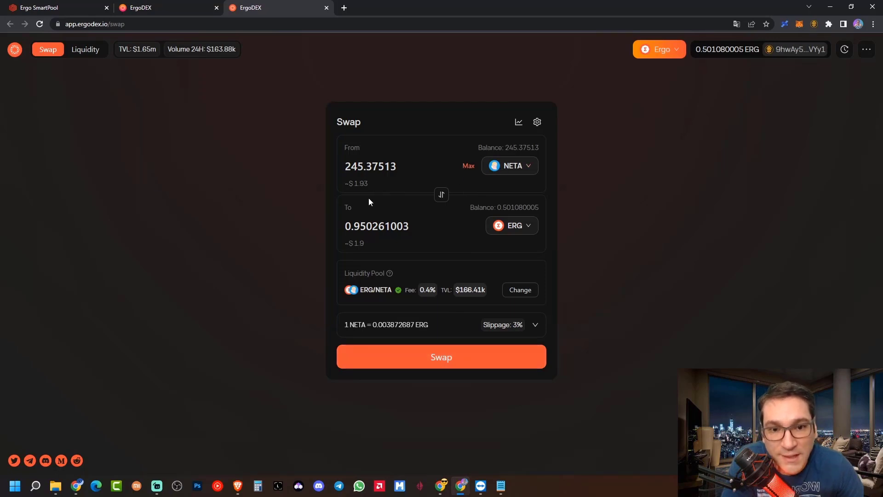
{"action": "left_click_drag", "start_coordinate": [354, 225], "coordinate": [382, 226]}
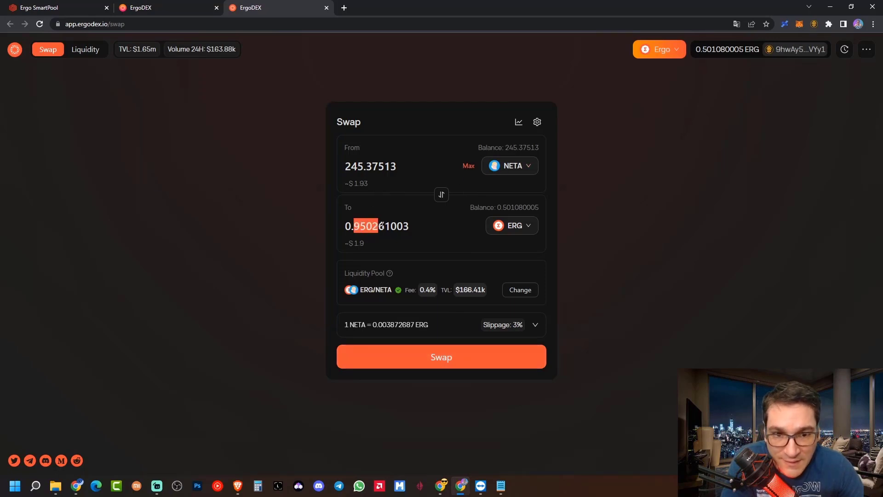
Confirm the NETA-to-ERG swap and sign the transaction in the wallet with the spending password.
{"action": "left_click", "coordinate": [436, 358]}
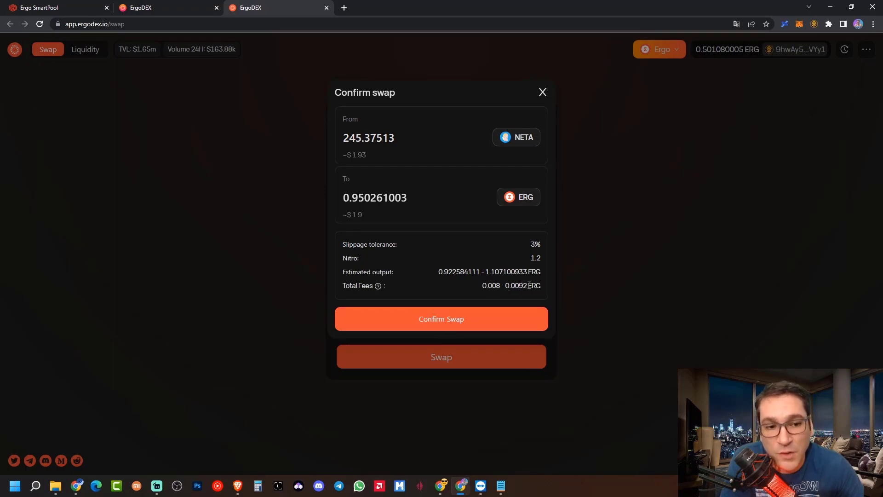
{"action": "left_click", "coordinate": [450, 321]}
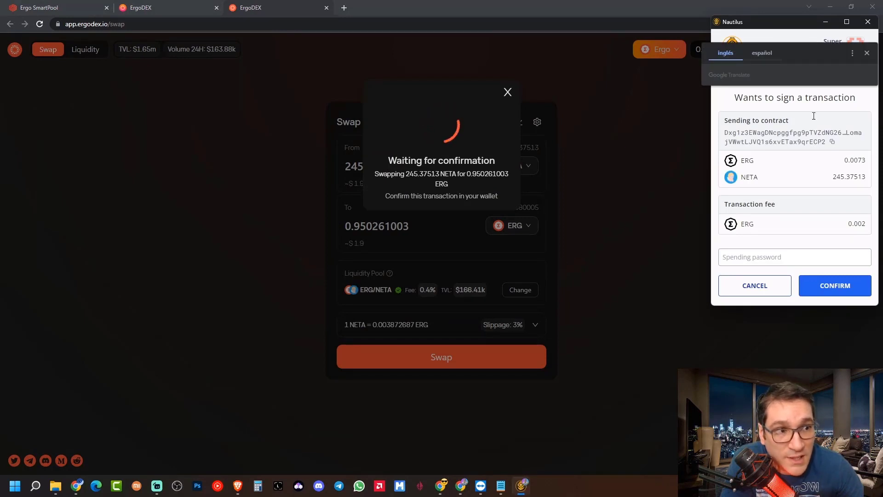
{"action": "left_click", "coordinate": [868, 53]}
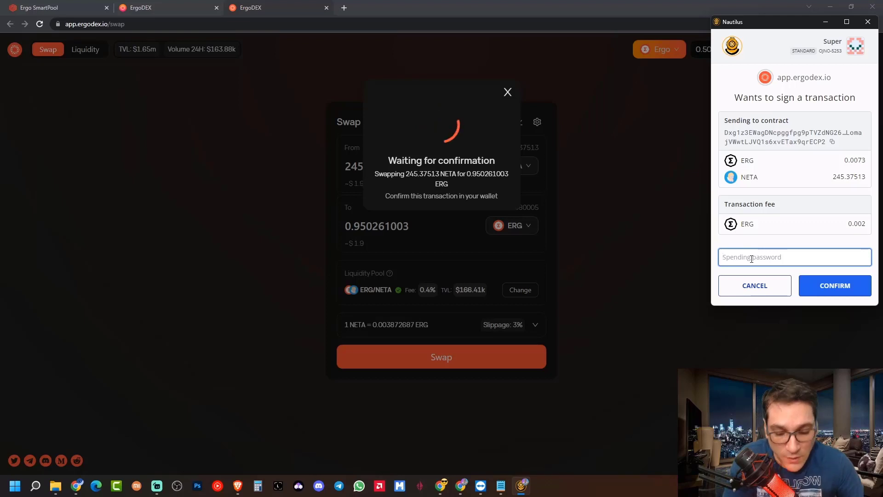
{"action": "type", "text": "•••••••••••"}
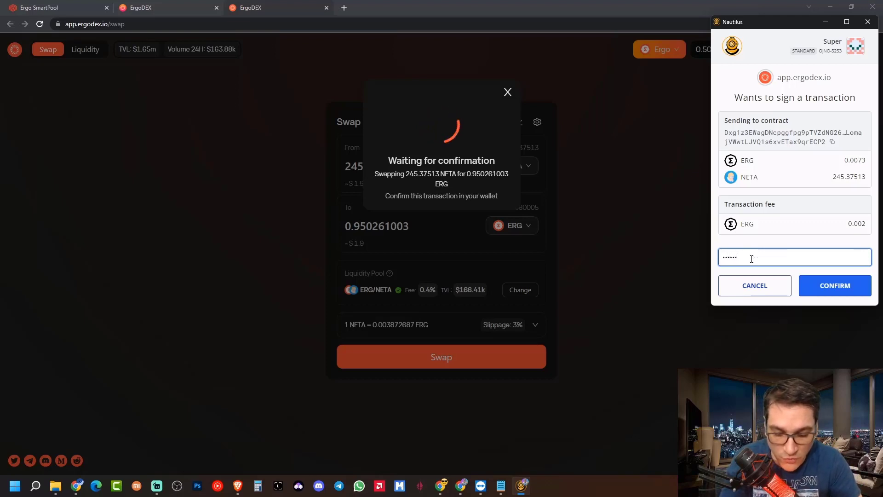
{"action": "type", "text": "•"}
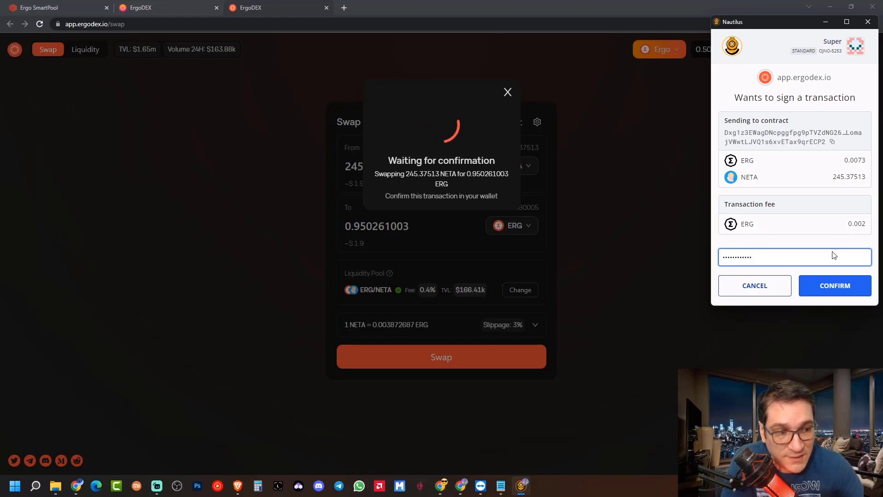
{"action": "left_click", "coordinate": [830, 287]}
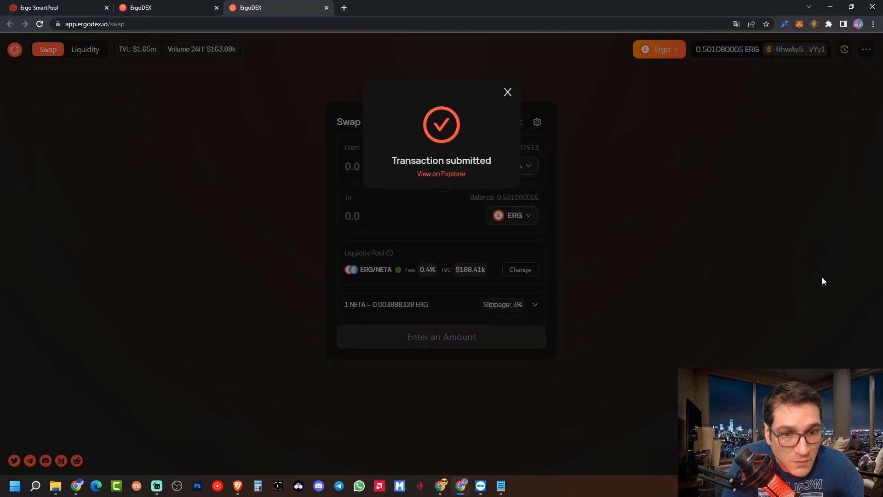
Open the submitted swap transaction in the Ergo explorer.
{"action": "left_click", "coordinate": [441, 175]}
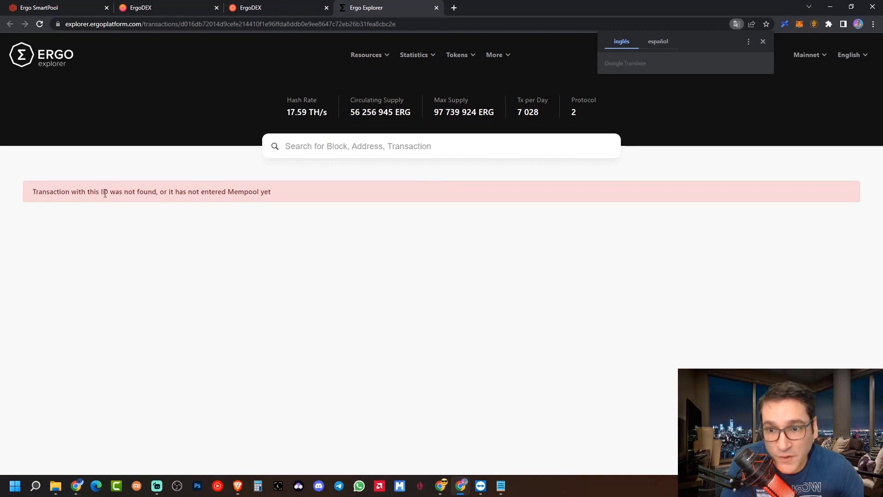
Close the current explorer page and reopen the submitted swap transaction in the Ergo explorer from the ErgoDEX confirmation.
{"action": "left_click", "coordinate": [267, 7]}
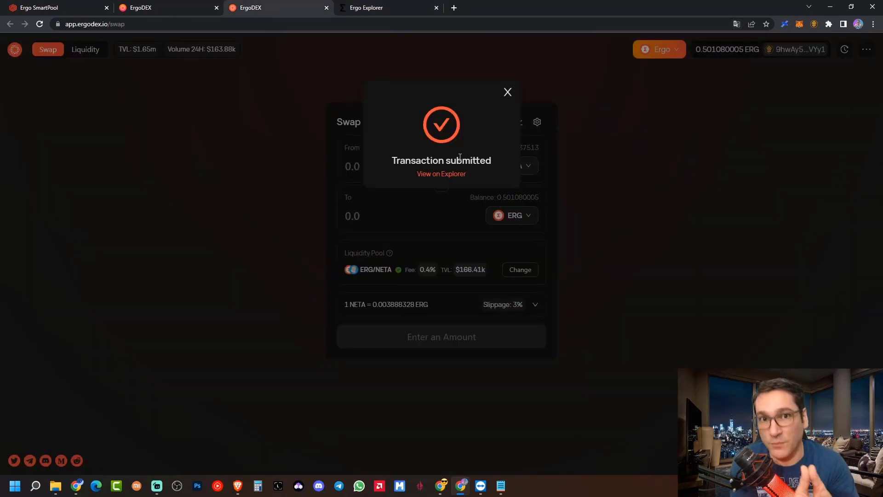
{"action": "left_click", "coordinate": [437, 8]}
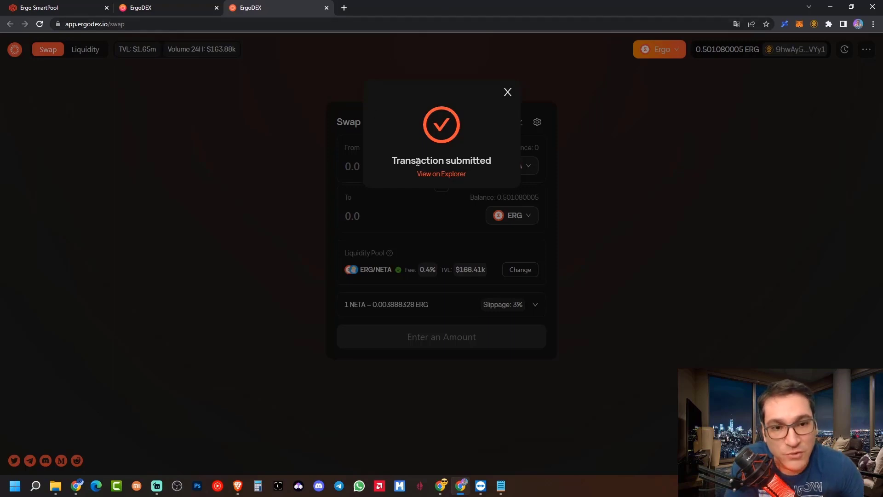
{"action": "left_click", "coordinate": [438, 175]}
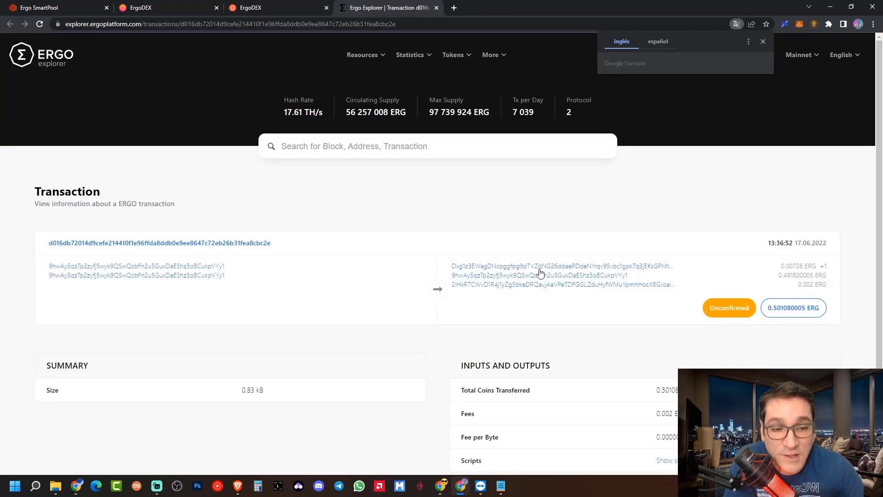
{"action": "left_click", "coordinate": [834, 176]}
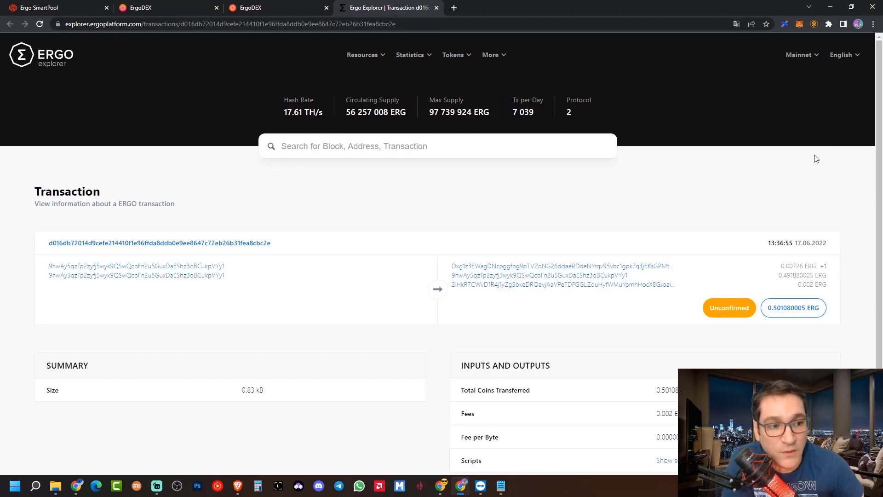
Check the wallet extension's token balances while the swap processes, and reload the transaction page to follow its confirmations.
{"action": "left_click", "coordinate": [814, 25]}
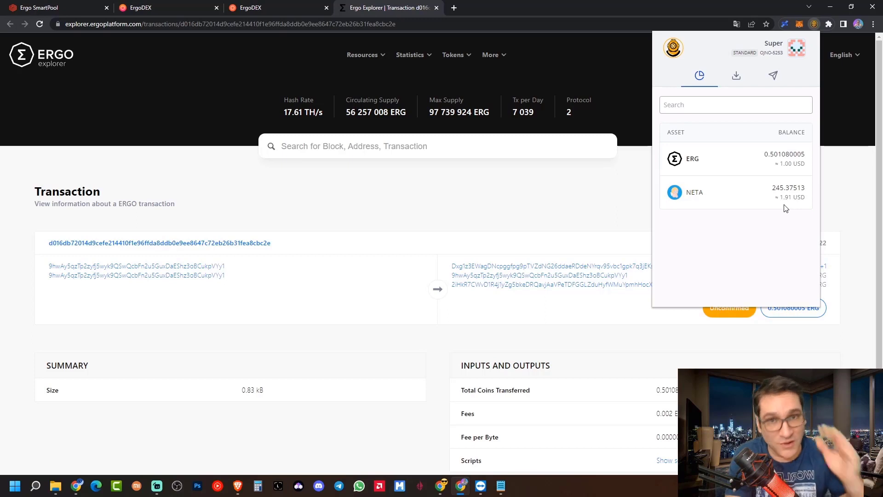
{"action": "key", "text": "Escape"}
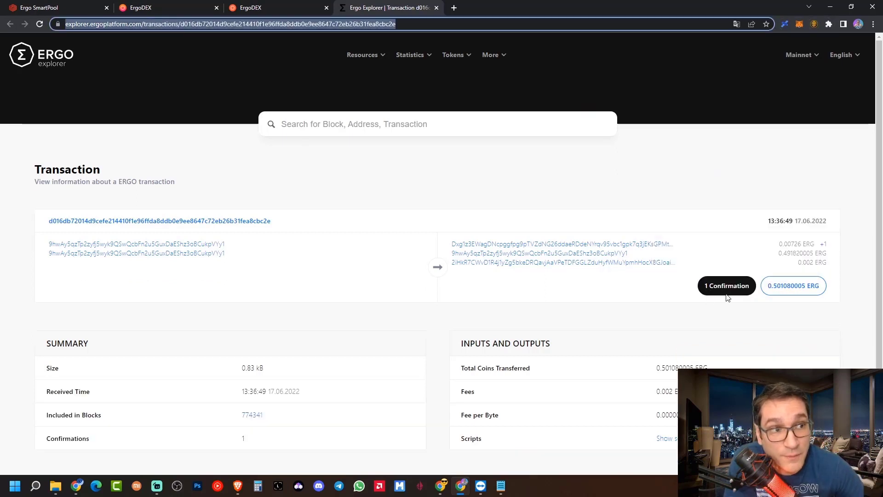
{"action": "left_click", "coordinate": [814, 24]}
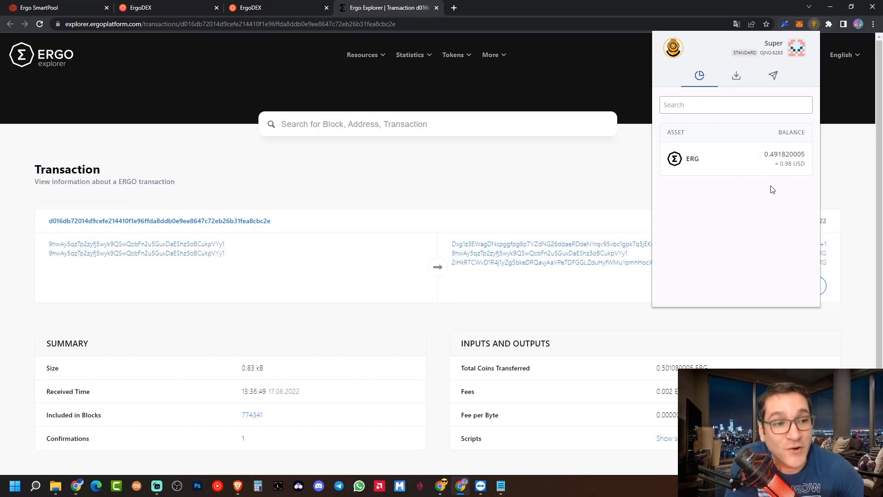
{"action": "left_click", "coordinate": [580, 174]}
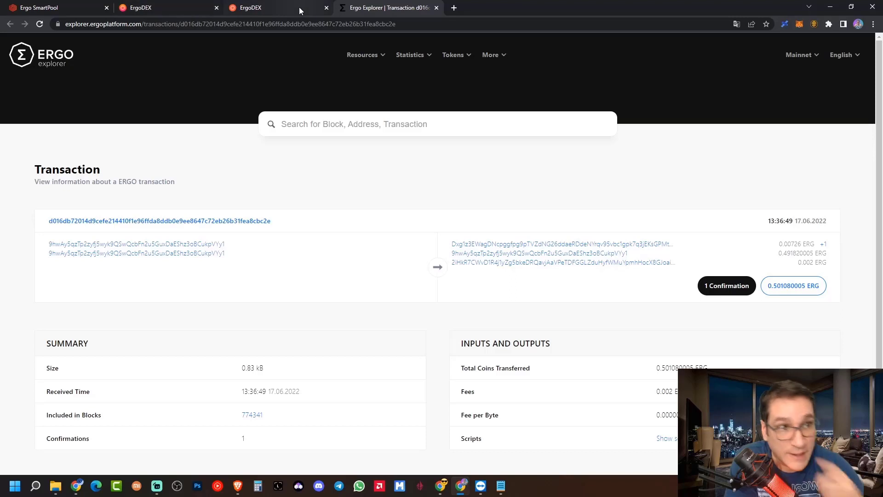
{"action": "left_click", "coordinate": [40, 24]}
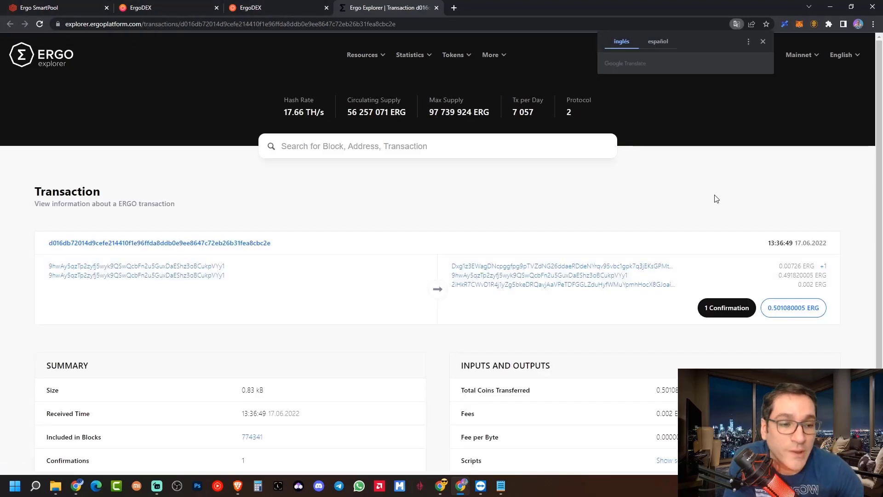
{"action": "left_click", "coordinate": [814, 24]}
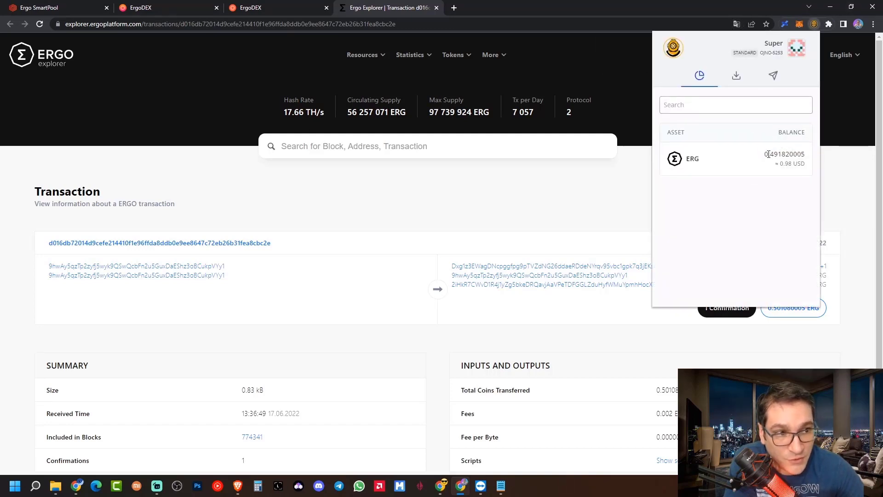
Look up the swap transaction's confirmations from ErgoDEX again, dismiss the translation prompt, and close the duplicate explorer page.
{"action": "left_click", "coordinate": [258, 7]}
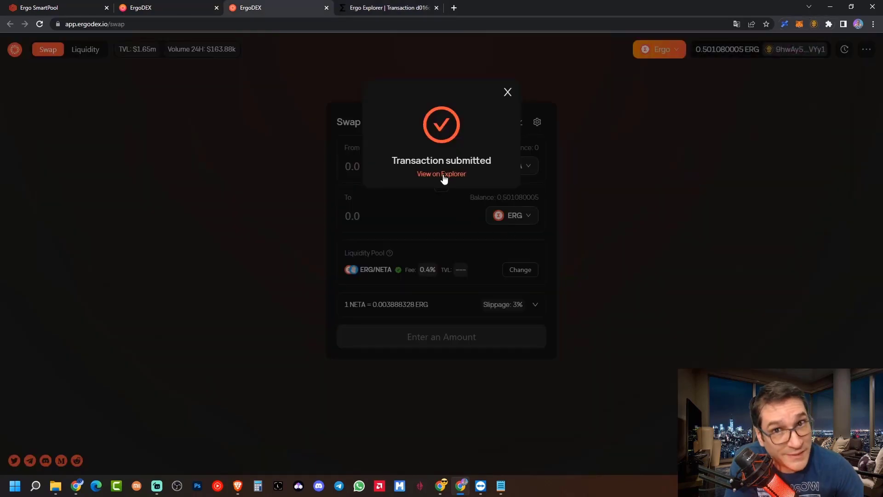
{"action": "left_click", "coordinate": [442, 174]}
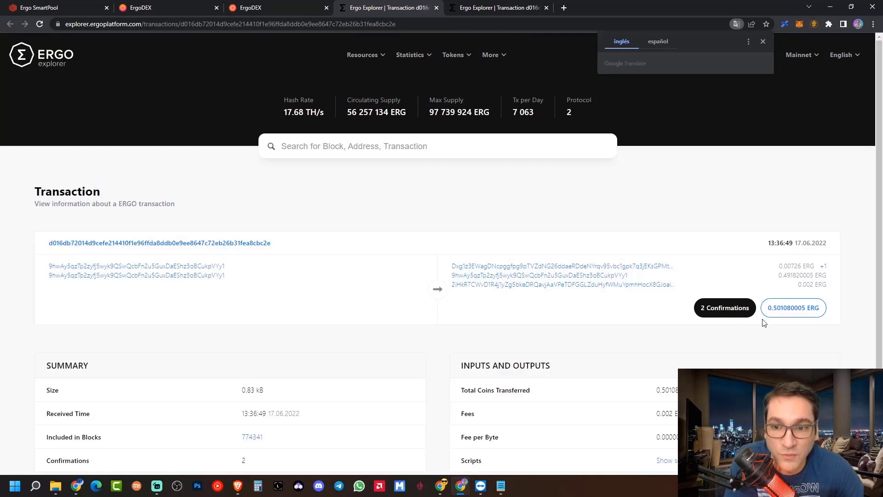
{"action": "left_click", "coordinate": [769, 216]}
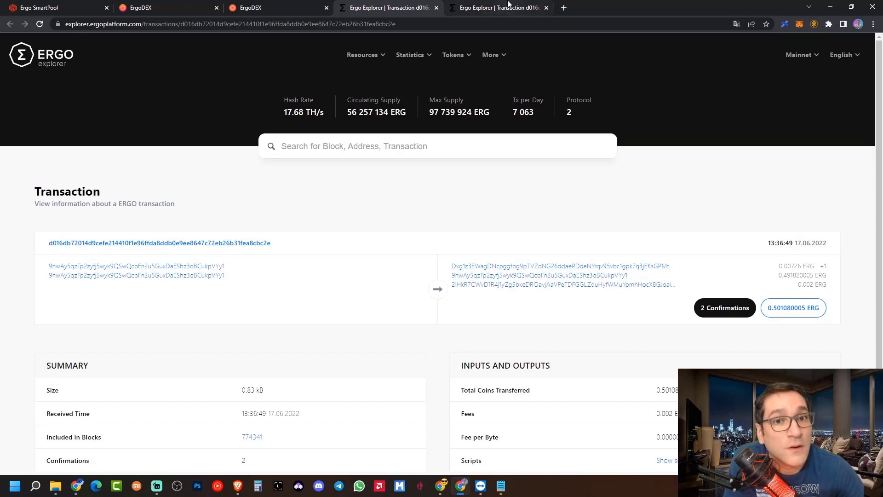
{"action": "left_click", "coordinate": [546, 8]}
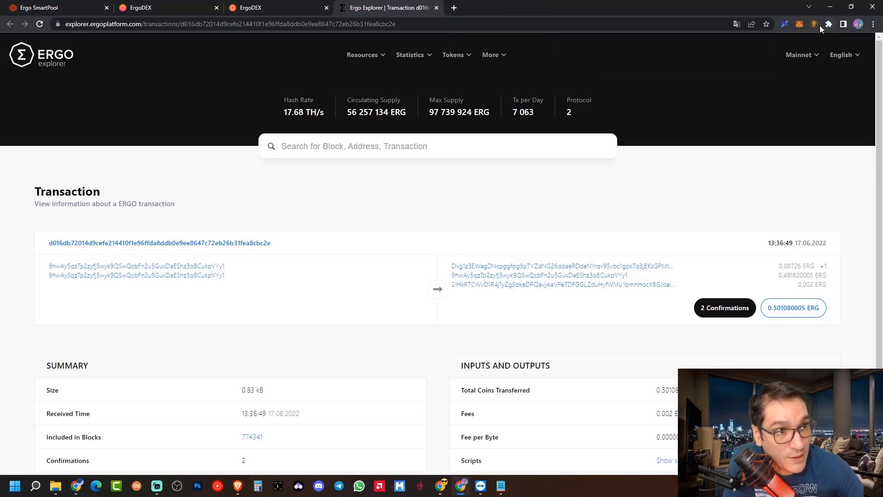
Recheck the wallet extension and highlight the updated ERG balance received from the swap.
{"action": "left_click", "coordinate": [814, 24]}
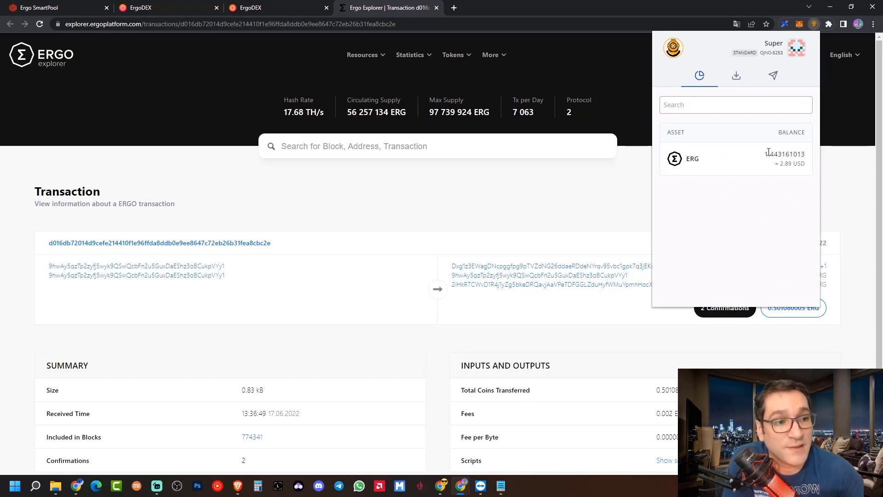
{"action": "left_click_drag", "start_coordinate": [765, 154], "coordinate": [791, 154]}
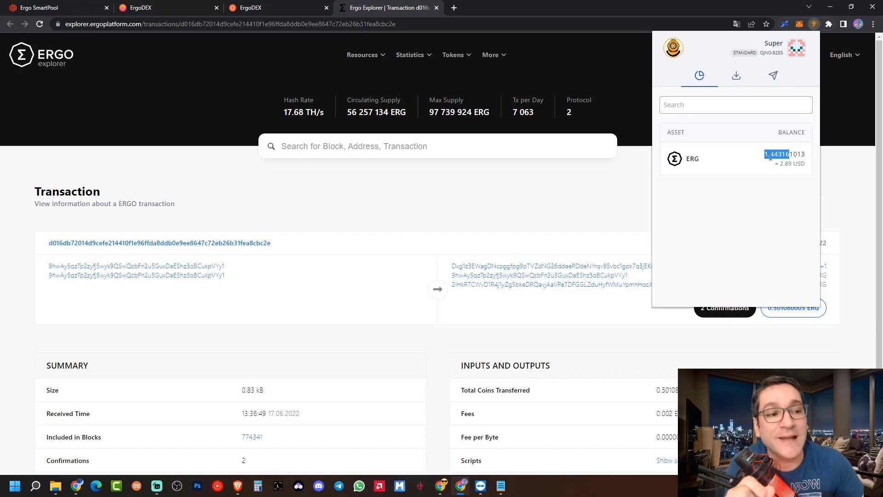
{"action": "left_click", "coordinate": [765, 156]}
{"action": "left_click_drag", "start_coordinate": [765, 156], "coordinate": [783, 155]}
{"action": "left_click", "coordinate": [765, 158]}
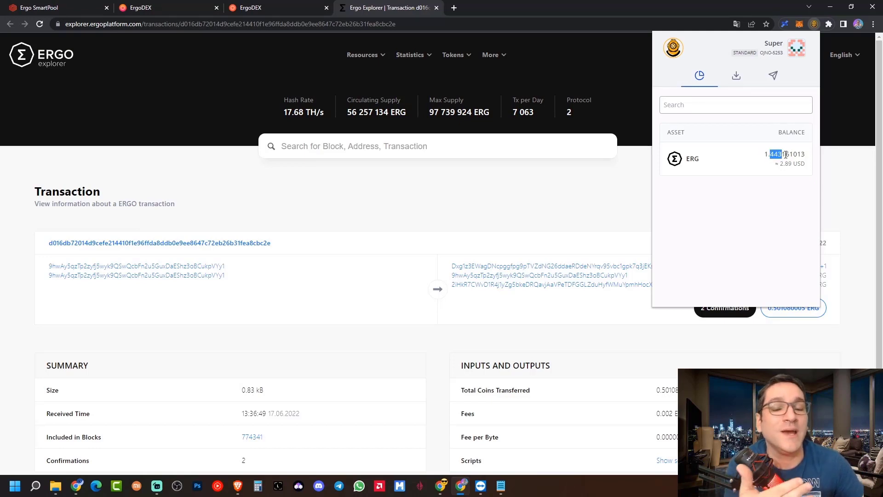
Dismiss the submitted-transaction notice in ErgoDEX, and view the wallet's ERG balance and receiving addresses.
{"action": "left_click", "coordinate": [295, 7]}
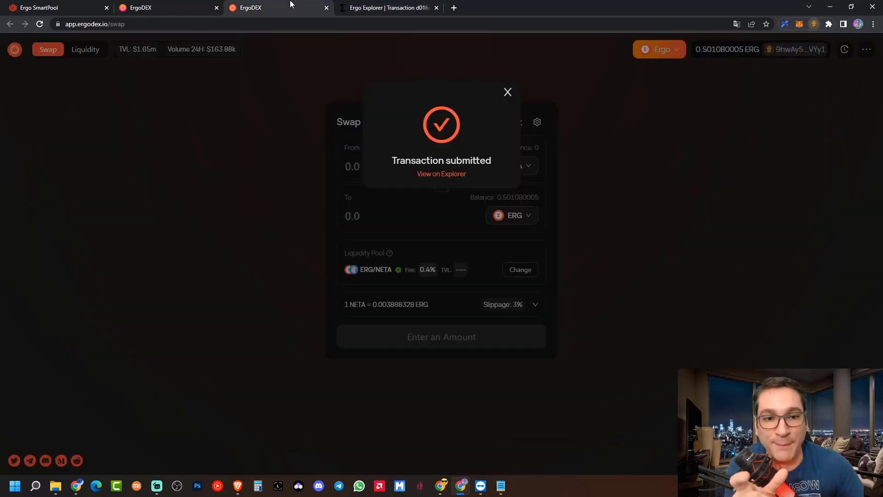
{"action": "left_click", "coordinate": [508, 92]}
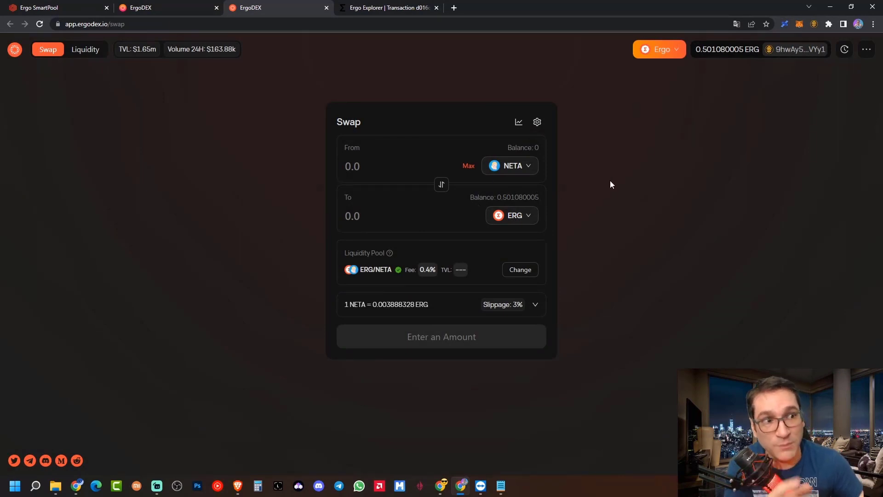
{"action": "left_click", "coordinate": [813, 24]}
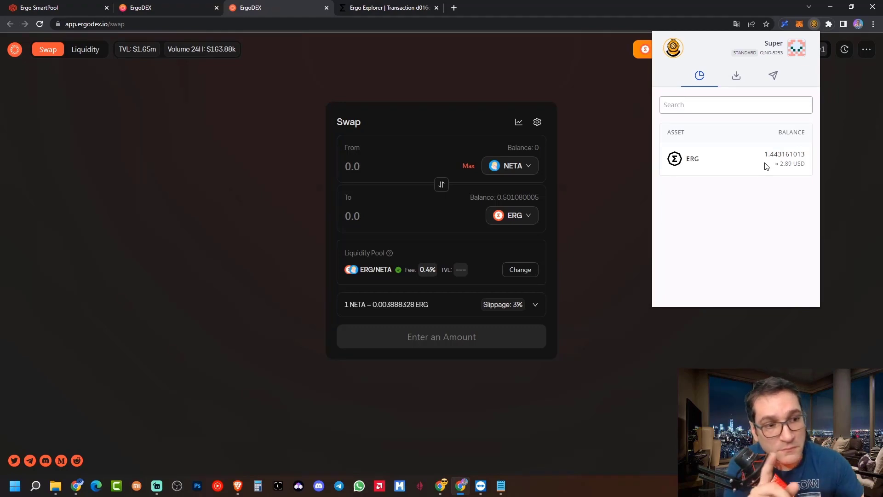
{"action": "left_click", "coordinate": [736, 78]}
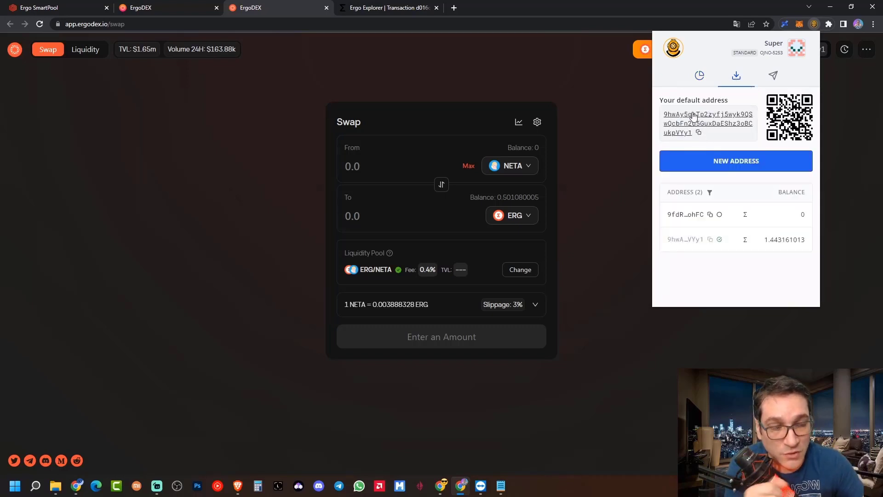
{"action": "left_click", "coordinate": [699, 78]}
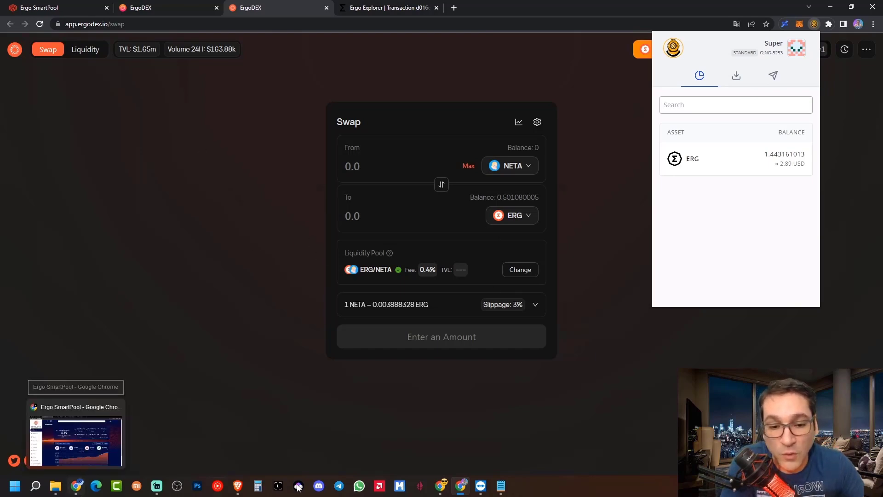
Switch to the AMD TeamViewer session to check the T-Rex miner output, and return to the browser with ErgoDEX.
{"action": "mouse_move", "coordinate": [437, 494]}
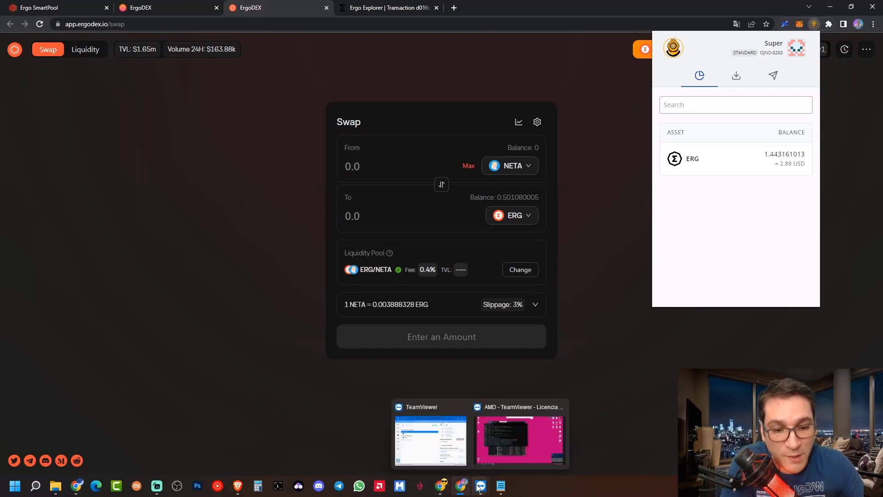
{"action": "left_click", "coordinate": [499, 442]}
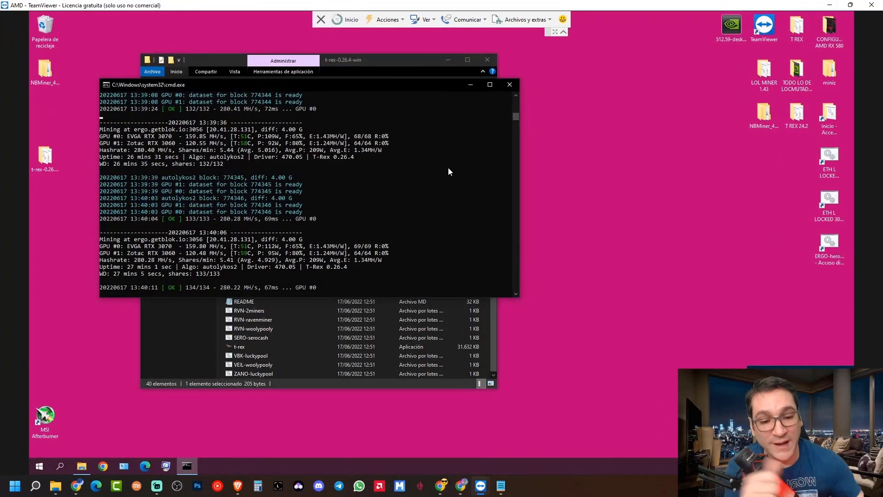
{"action": "left_click", "coordinate": [461, 486]}
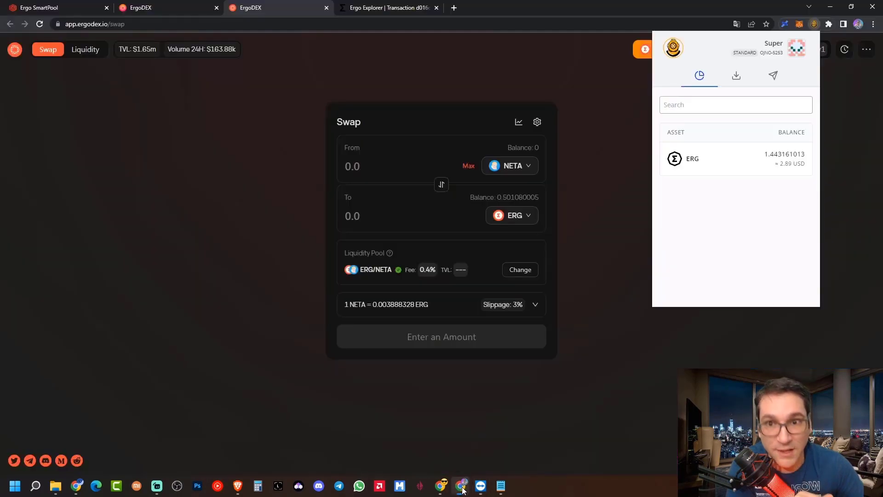
Show the personal stats on the GetBlok dashboard and review the workers, hashrate, balances and payments list.
{"action": "left_click", "coordinate": [67, 9]}
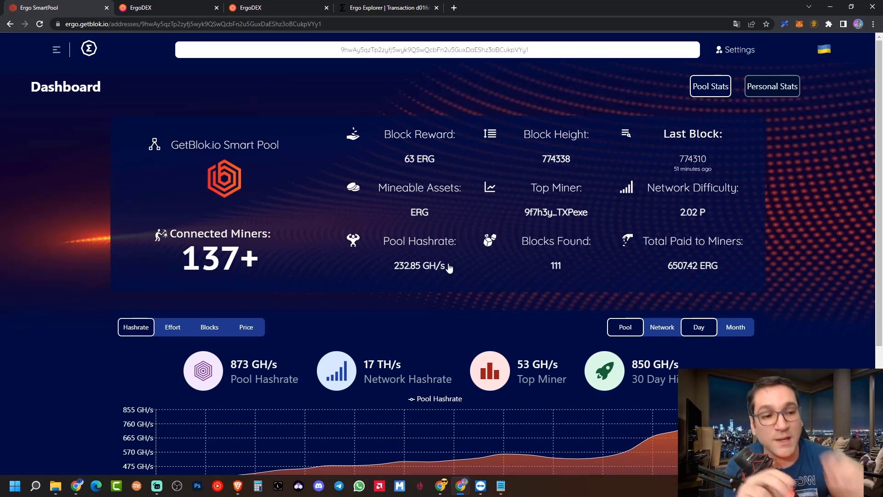
{"action": "left_click", "coordinate": [777, 92]}
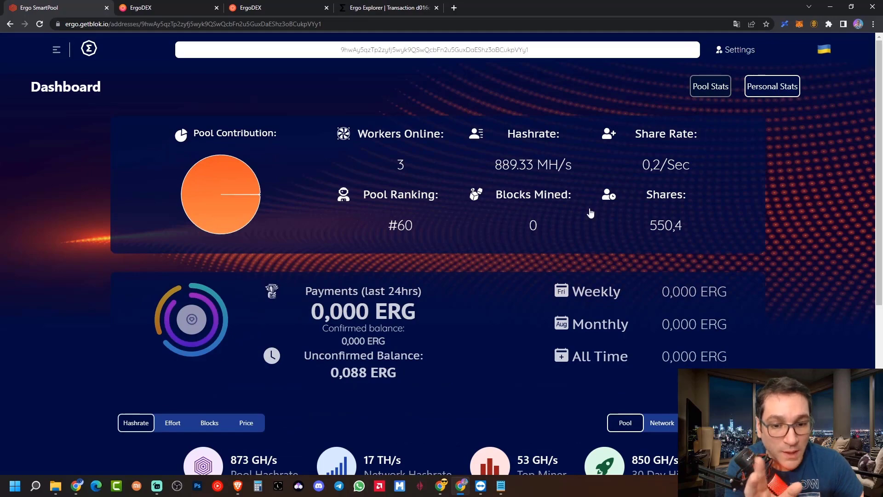
{"action": "left_click", "coordinate": [363, 378]}
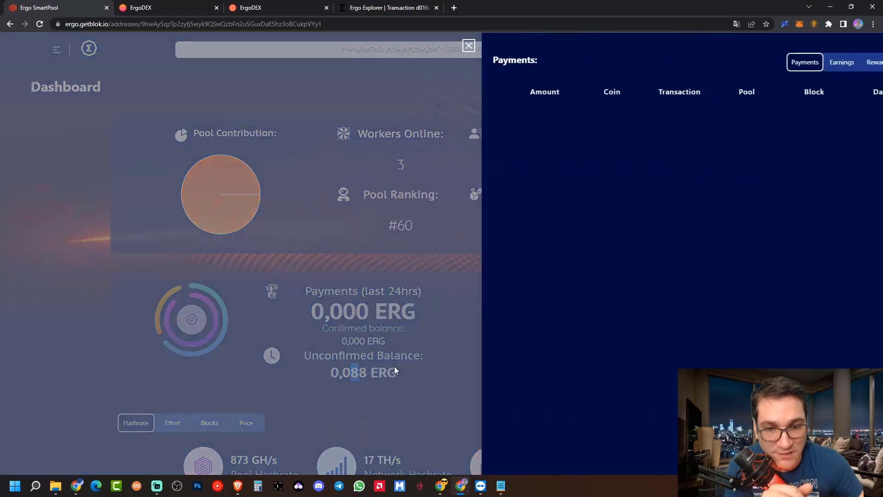
{"action": "left_click", "coordinate": [369, 361]}
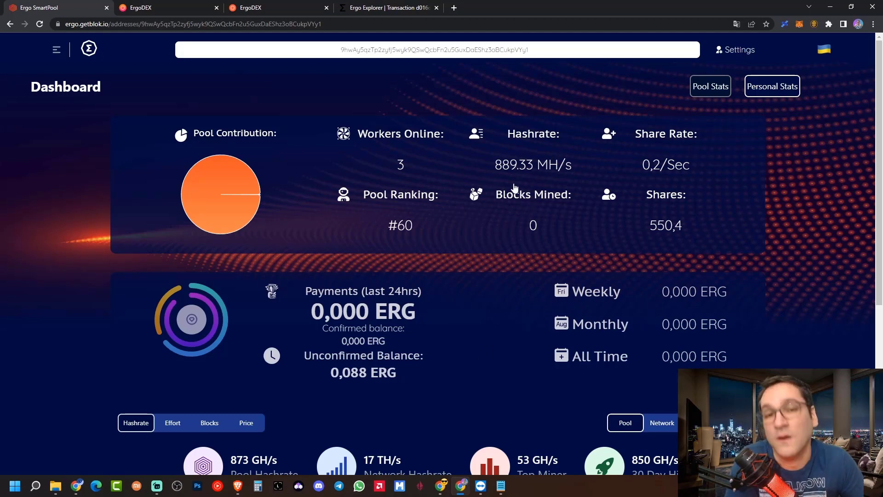
{"action": "scroll", "coordinate": [510, 203], "scroll_direction": "down", "scroll_amount": 3}
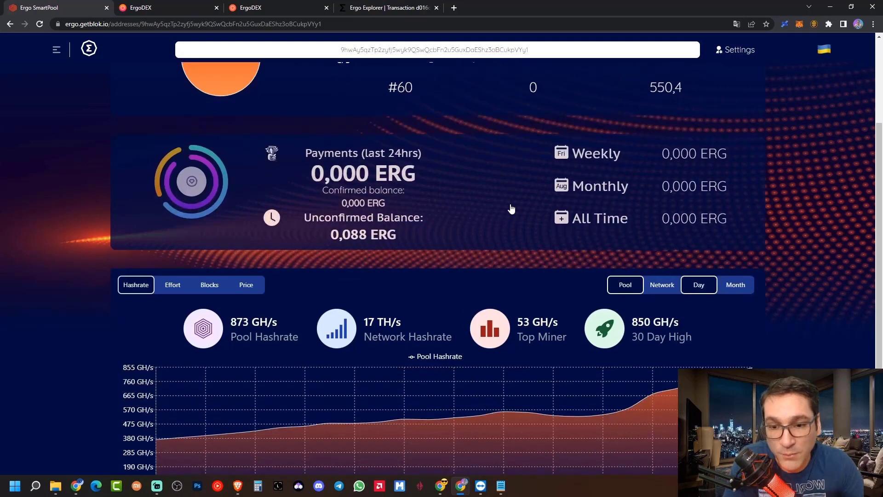
{"action": "scroll", "coordinate": [511, 209], "scroll_direction": "up", "scroll_amount": 3}
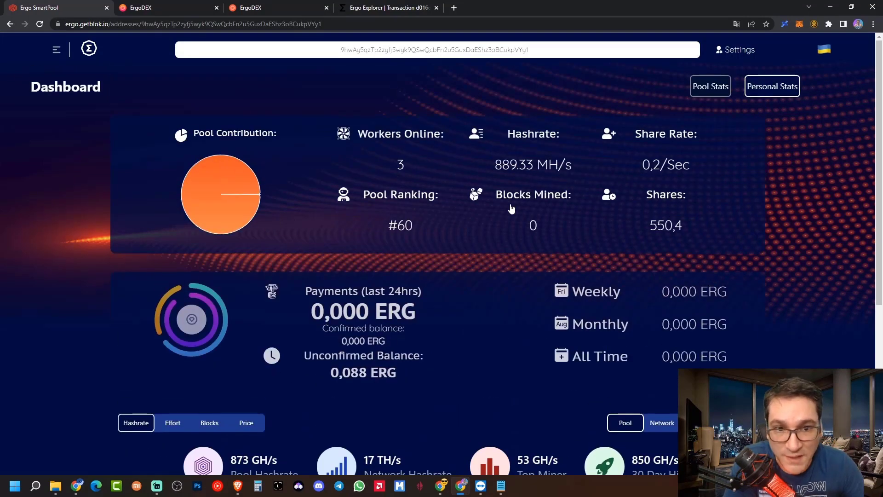